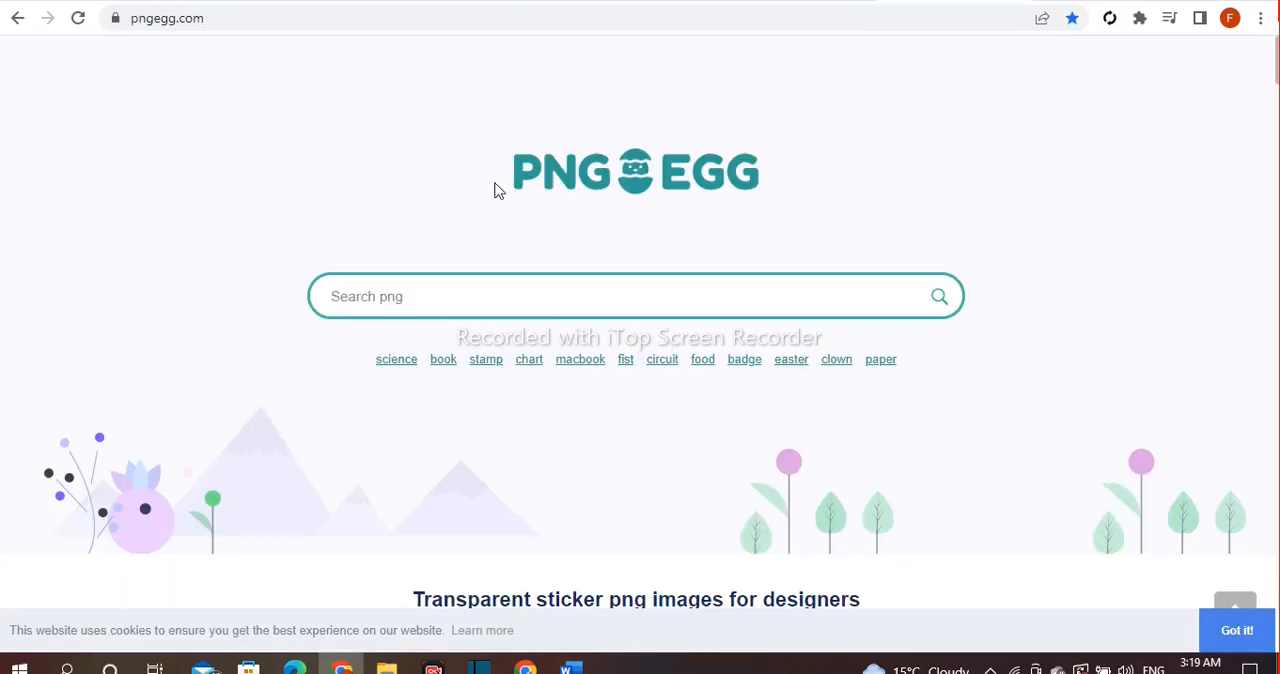
Search the PNG site for "Alphabet O" images.
click(440, 298)
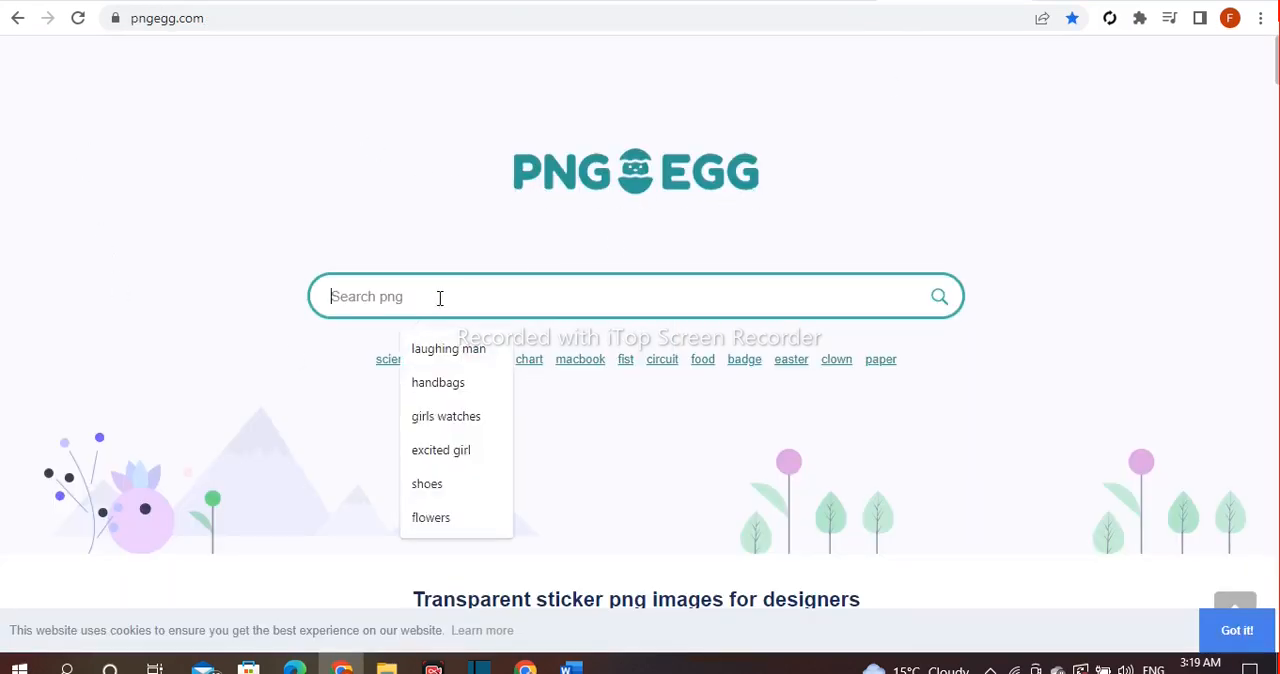
text(Alphabet)
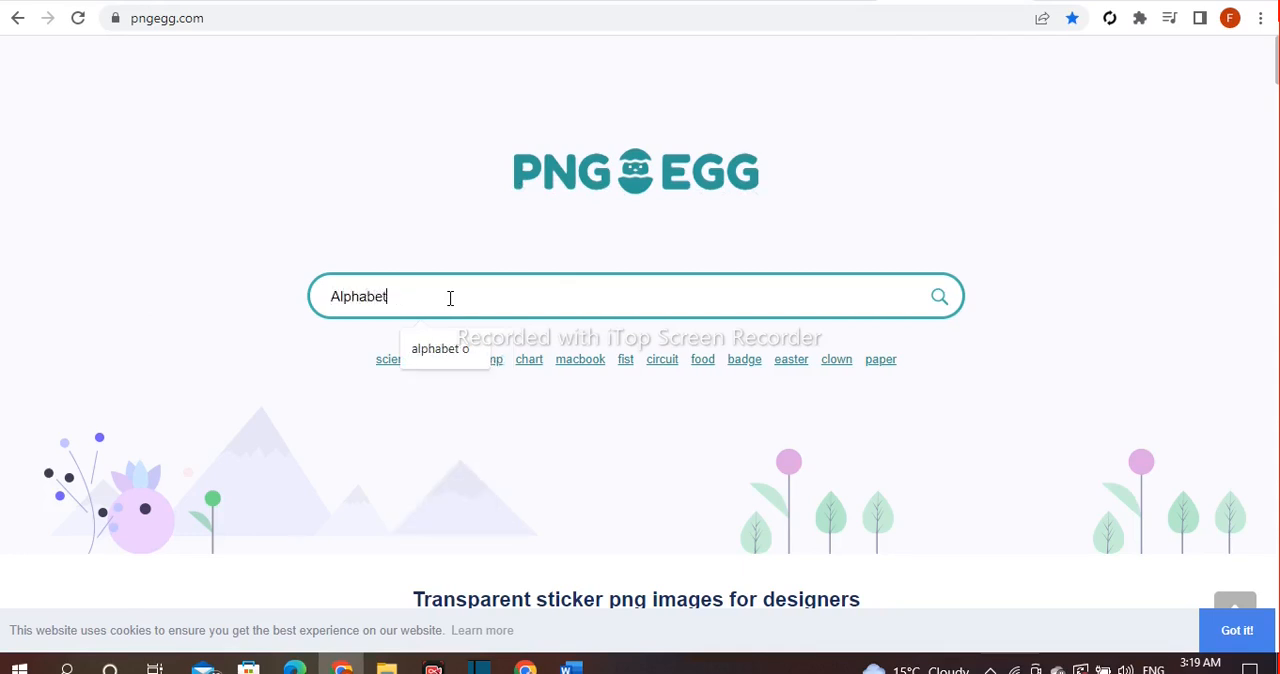
key(Return)
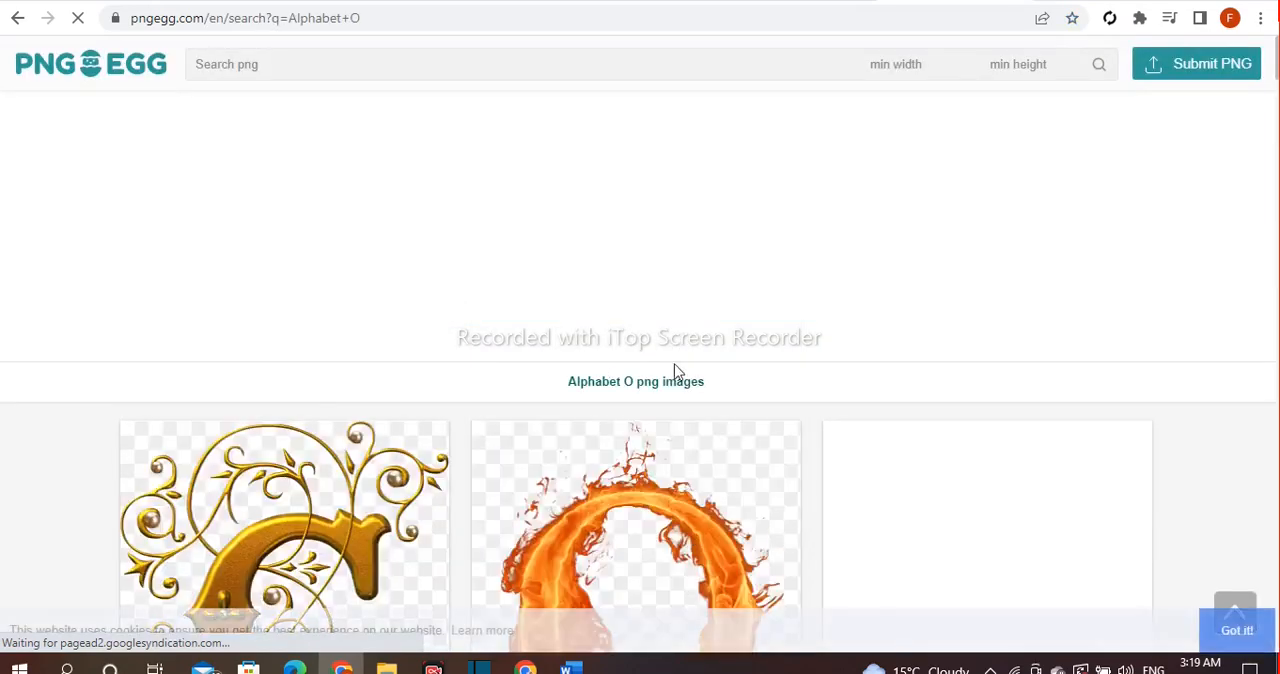
Browse the Alphabet O results and open the plain black sans-serif letter O image sized 680x1024px.
scroll(676, 372, down, 2)
scroll(676, 372, down, 5)
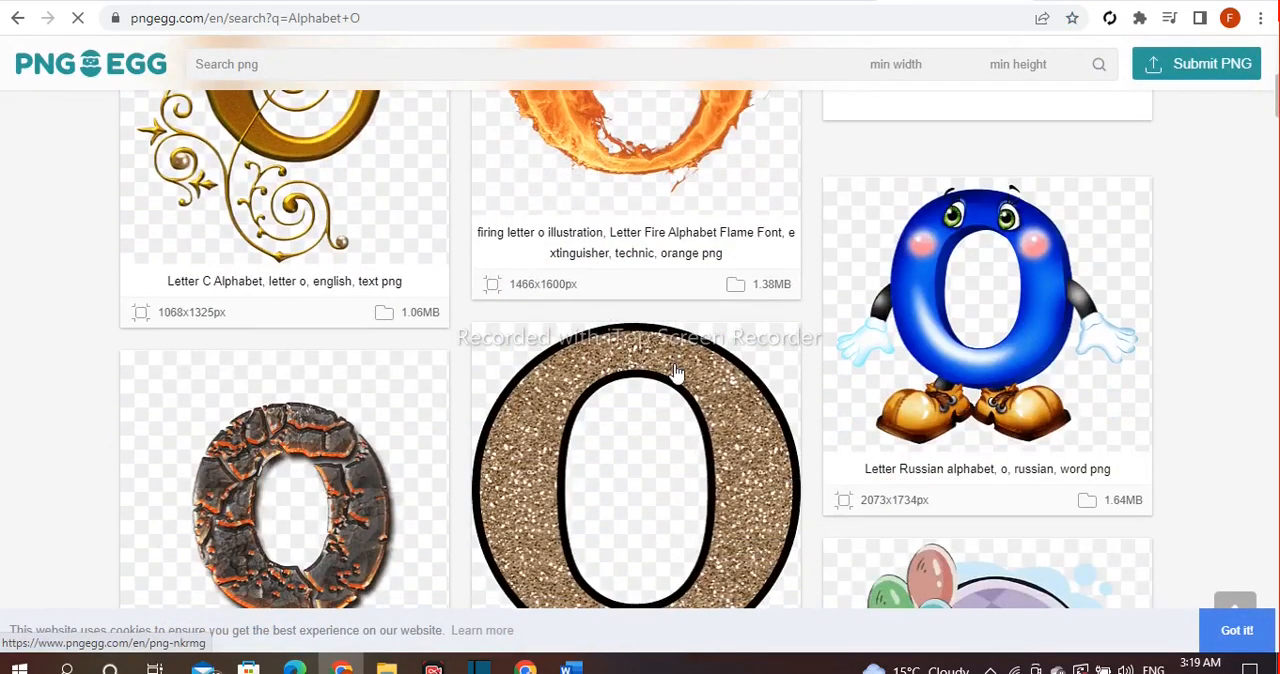
scroll(676, 372, down, 5)
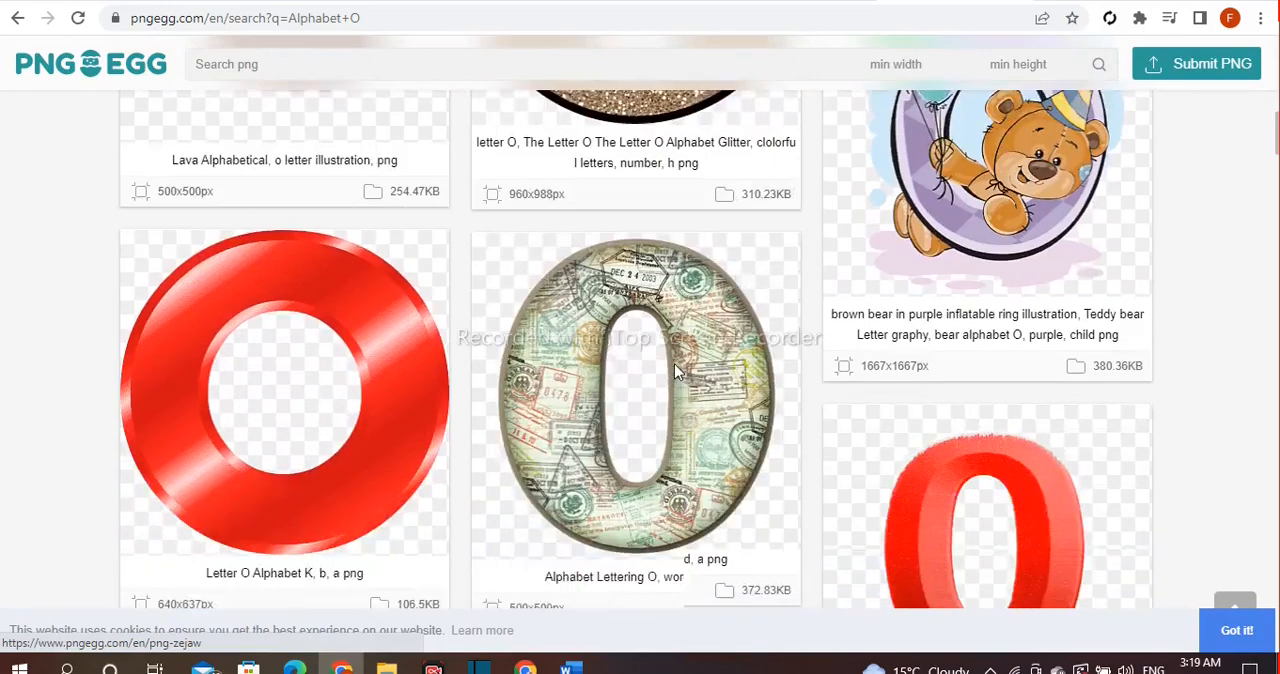
scroll(676, 372, down, 1)
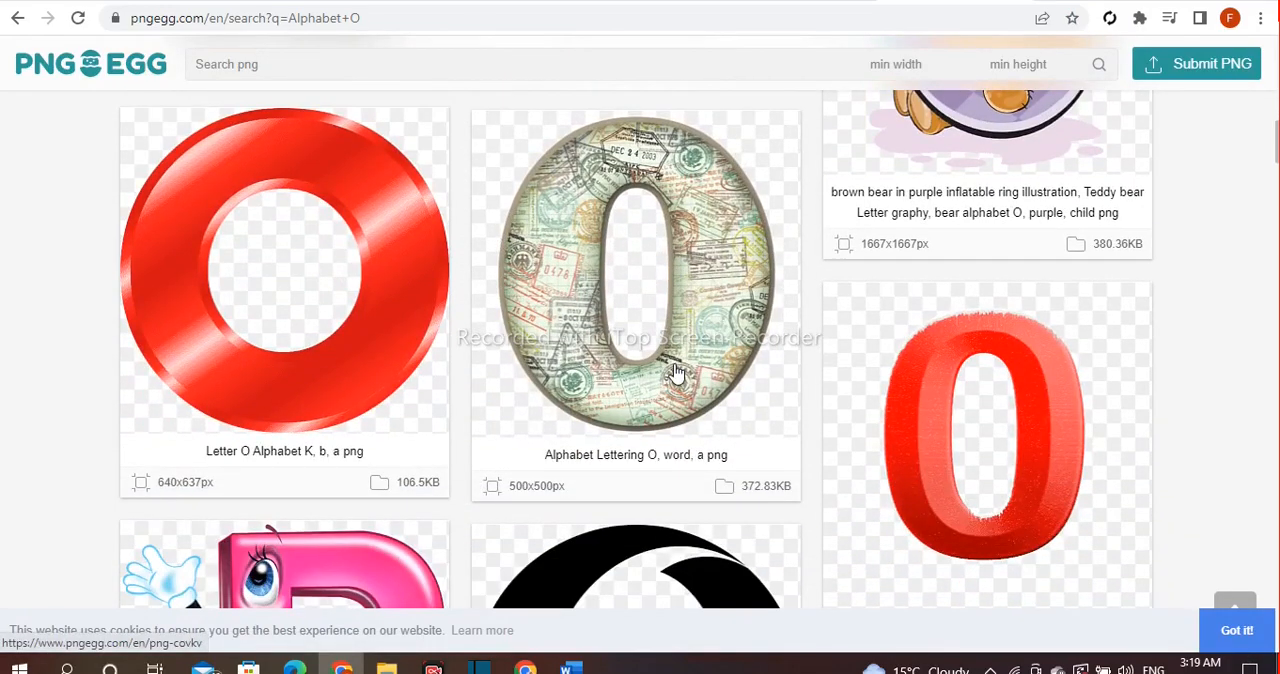
scroll(676, 372, down, 9)
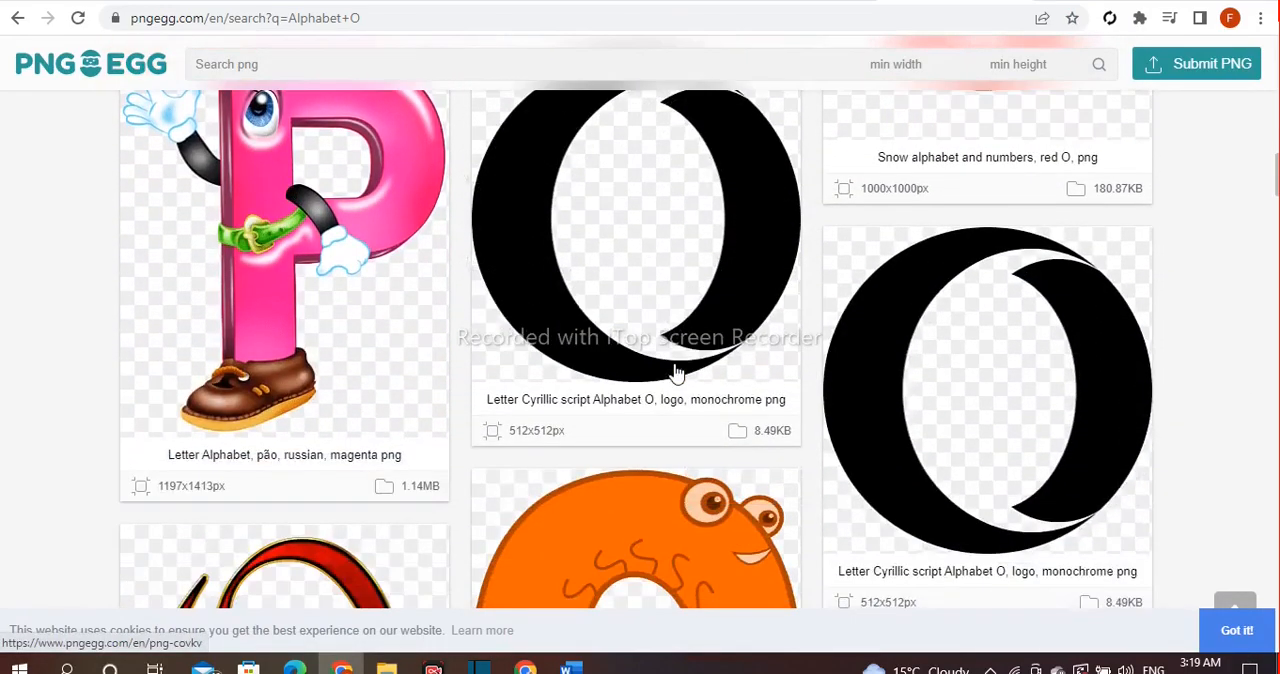
scroll(676, 372, down, 5)
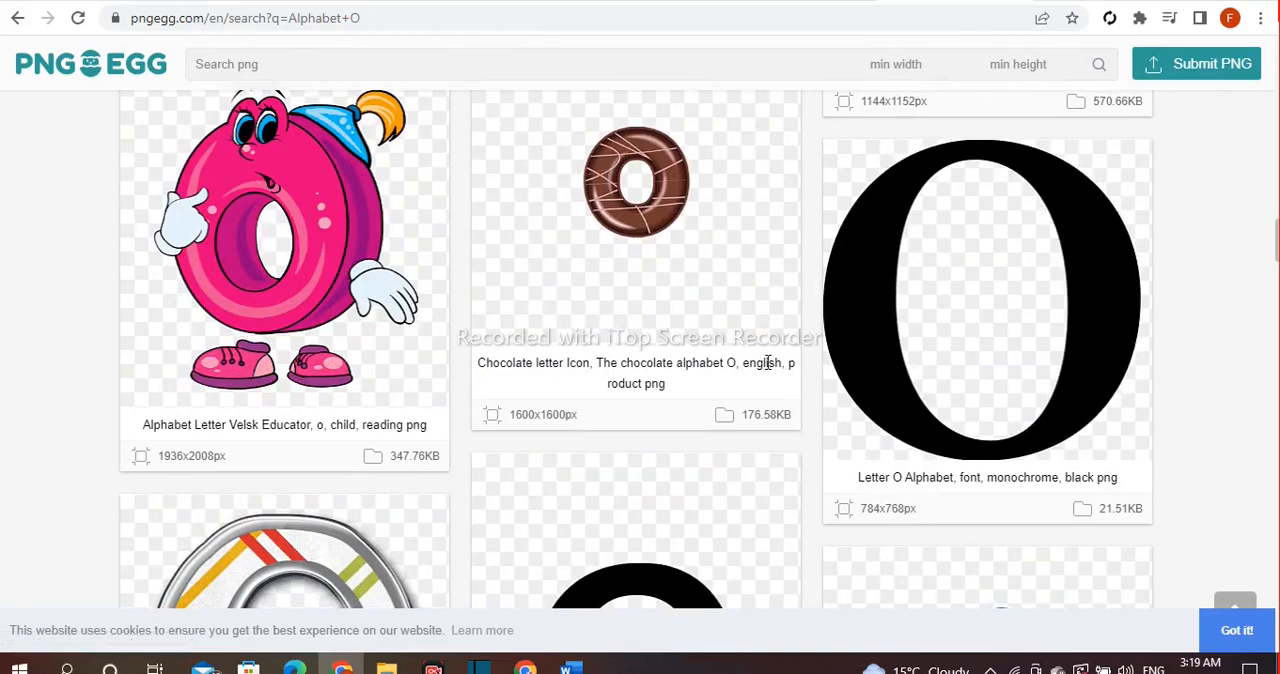
scroll(766, 363, down, 3)
scroll(768, 371, up, 2)
scroll(768, 371, up, 1)
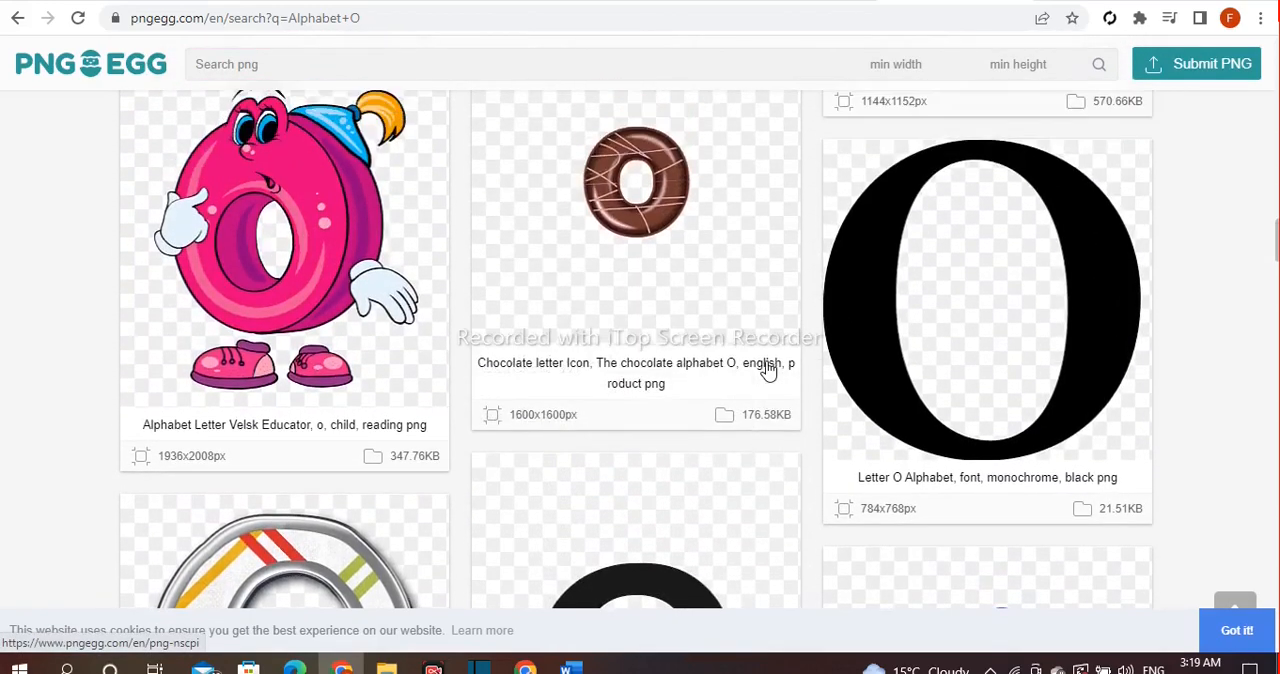
scroll(766, 366, down, 2)
scroll(768, 365, down, 2)
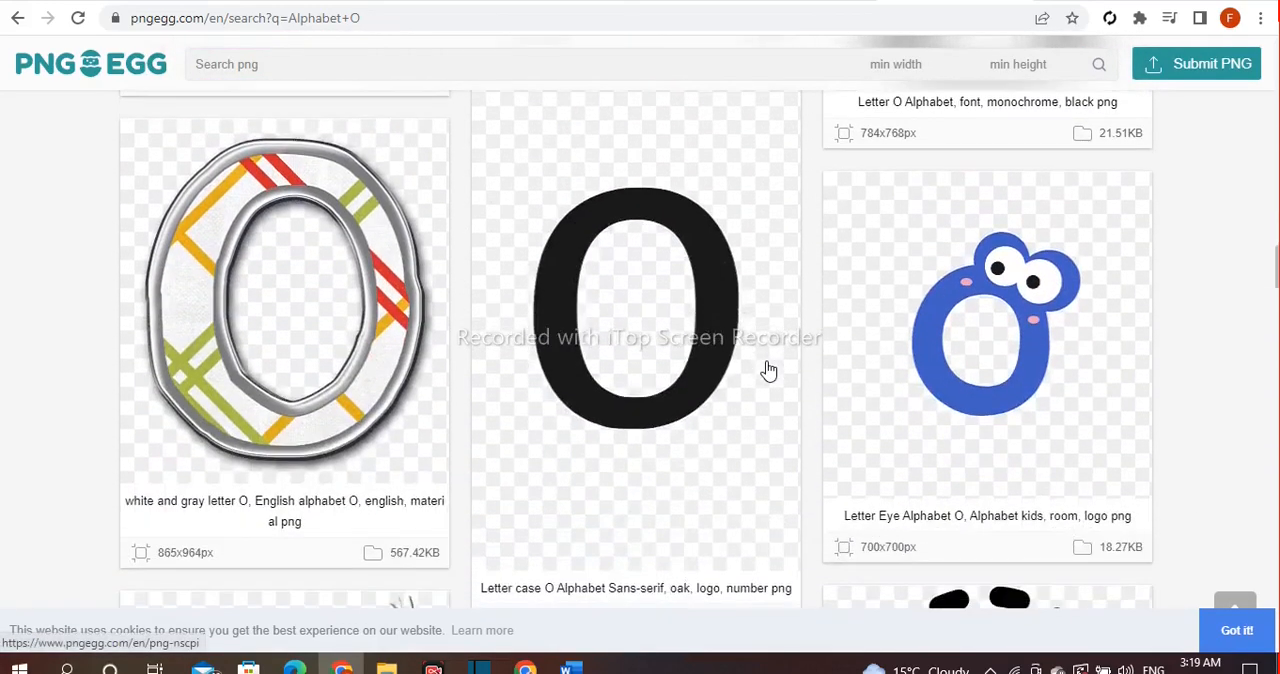
scroll(767, 370, down, 1)
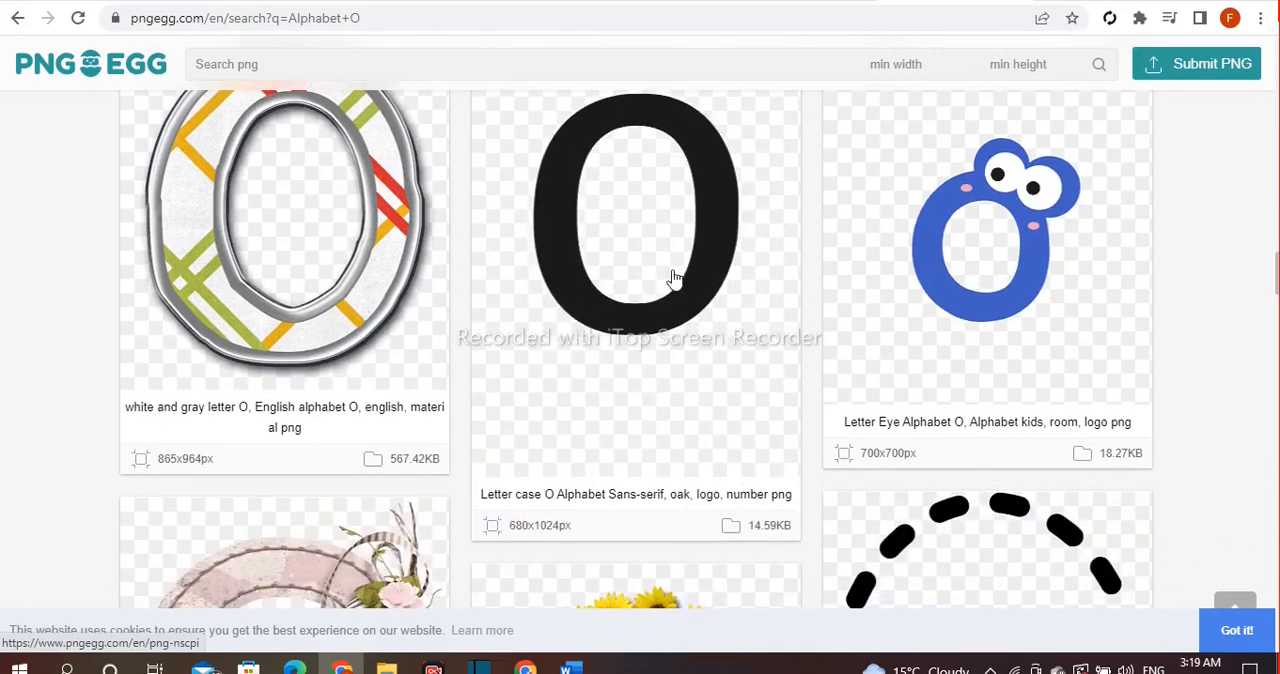
click(647, 294)
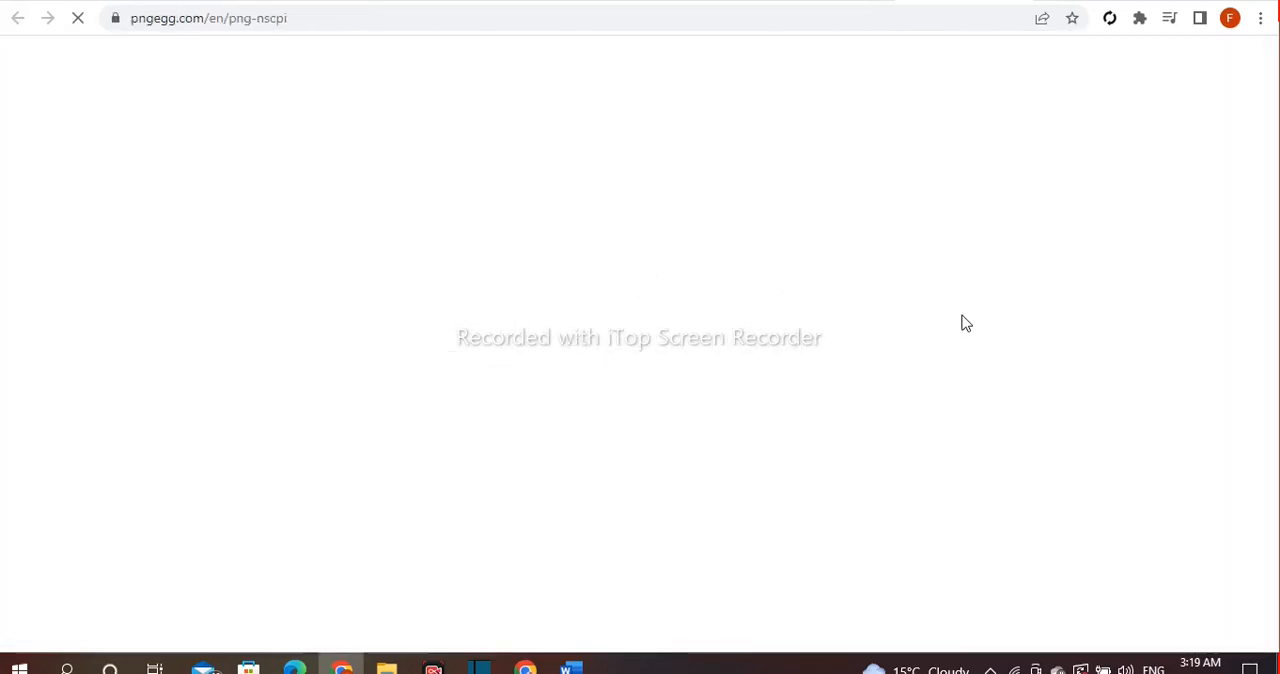
Download the black letter O PNG, closing the advertisement and completing the human check.
scroll(965, 323, down, 4)
scroll(965, 323, down, 5)
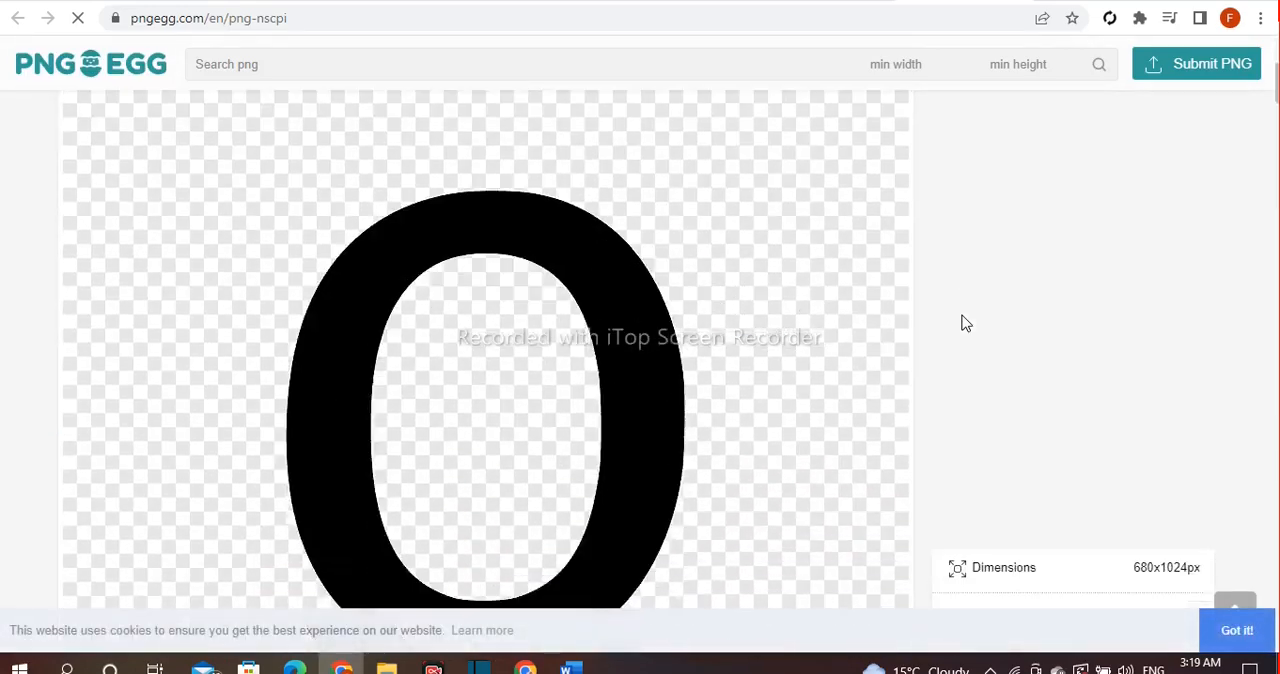
scroll(963, 323, down, 5)
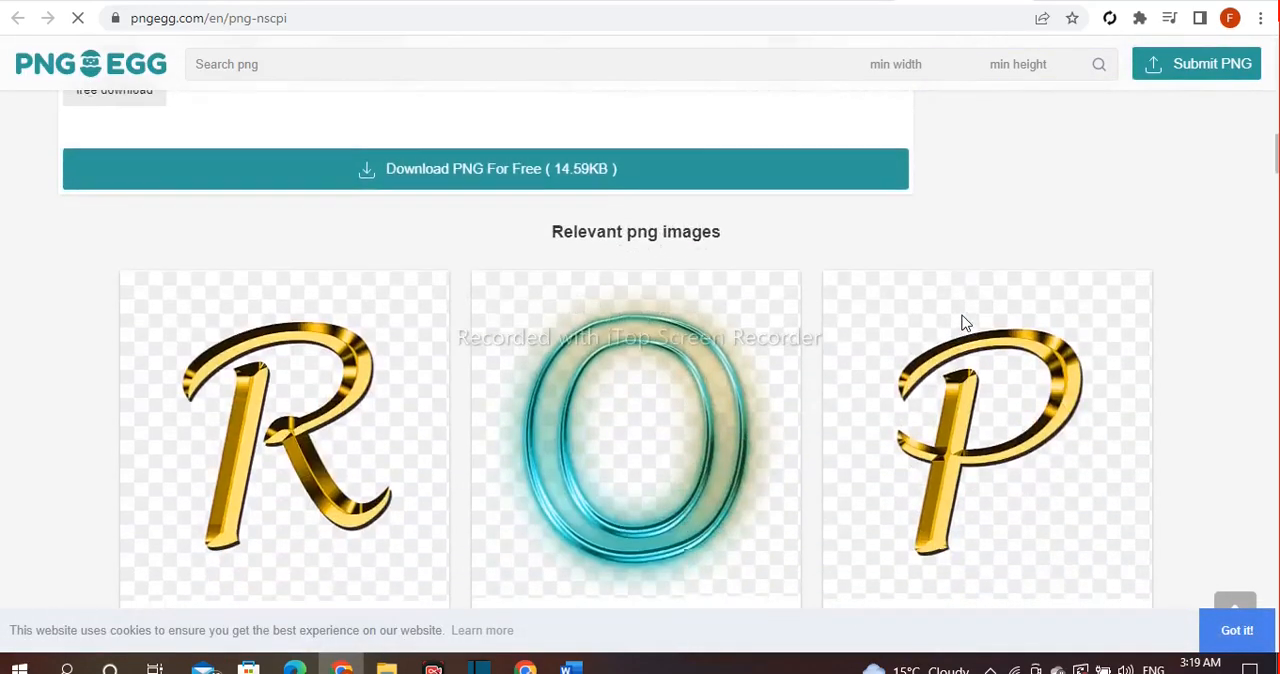
scroll(963, 323, up, 3)
scroll(963, 323, down, 1)
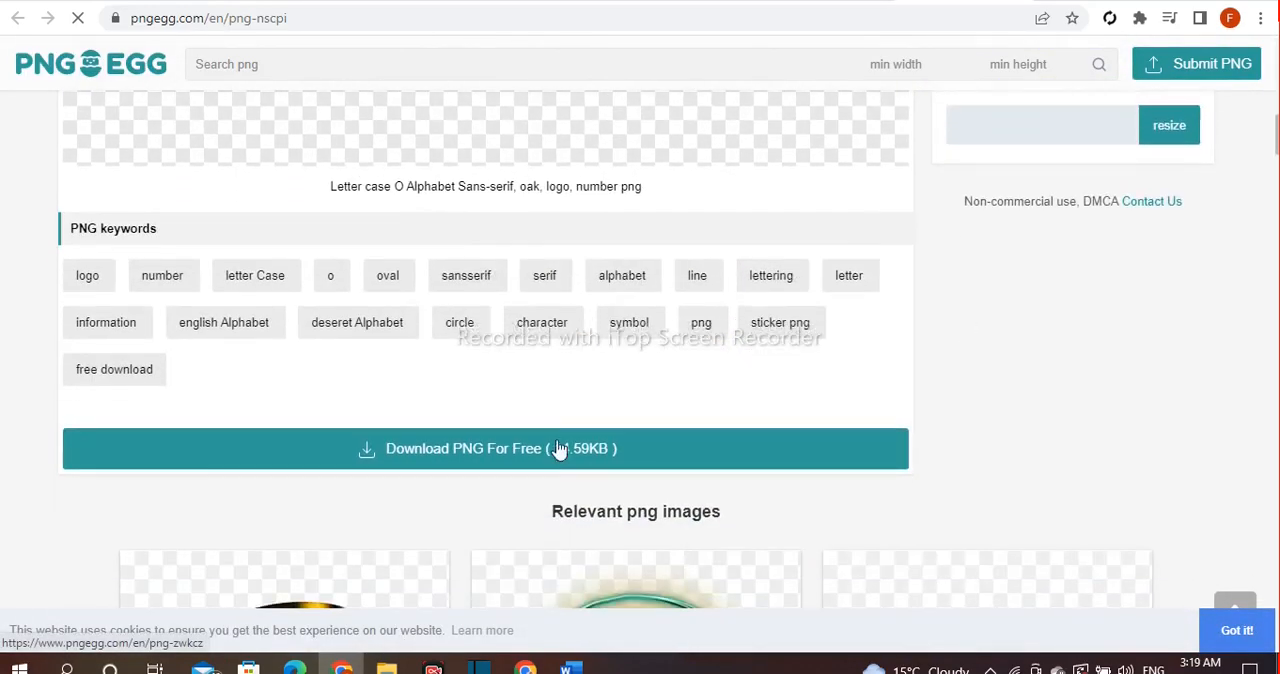
click(495, 450)
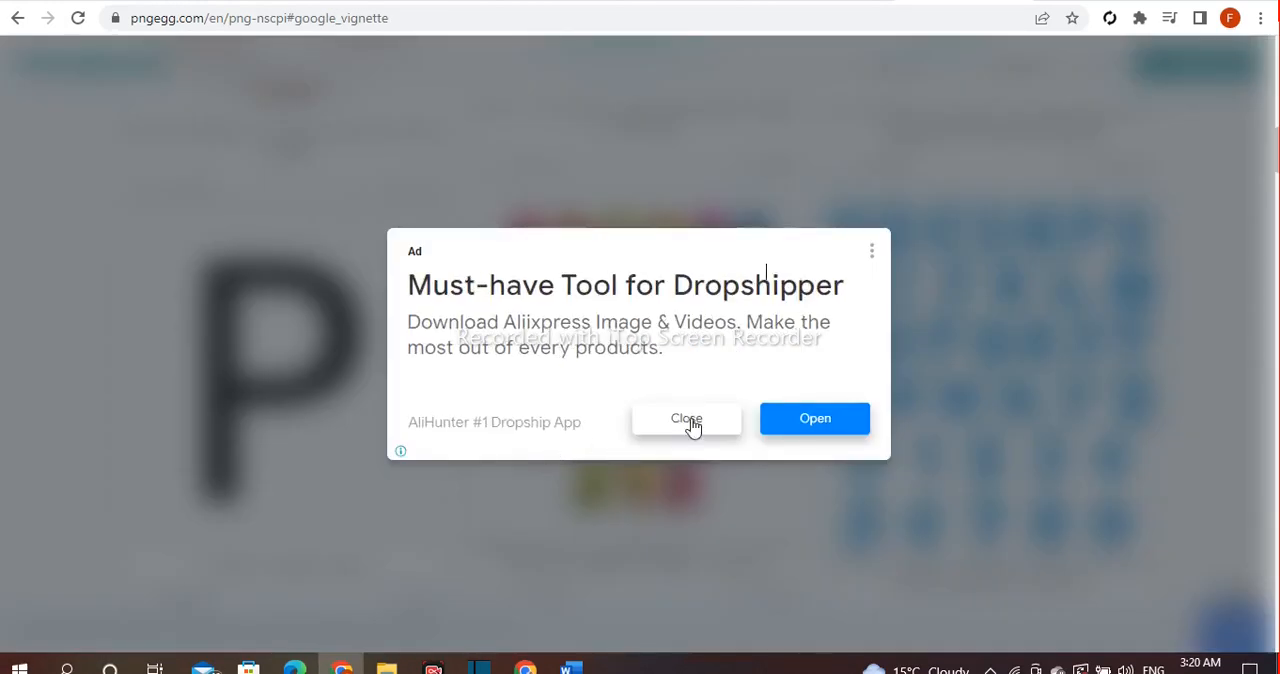
click(688, 420)
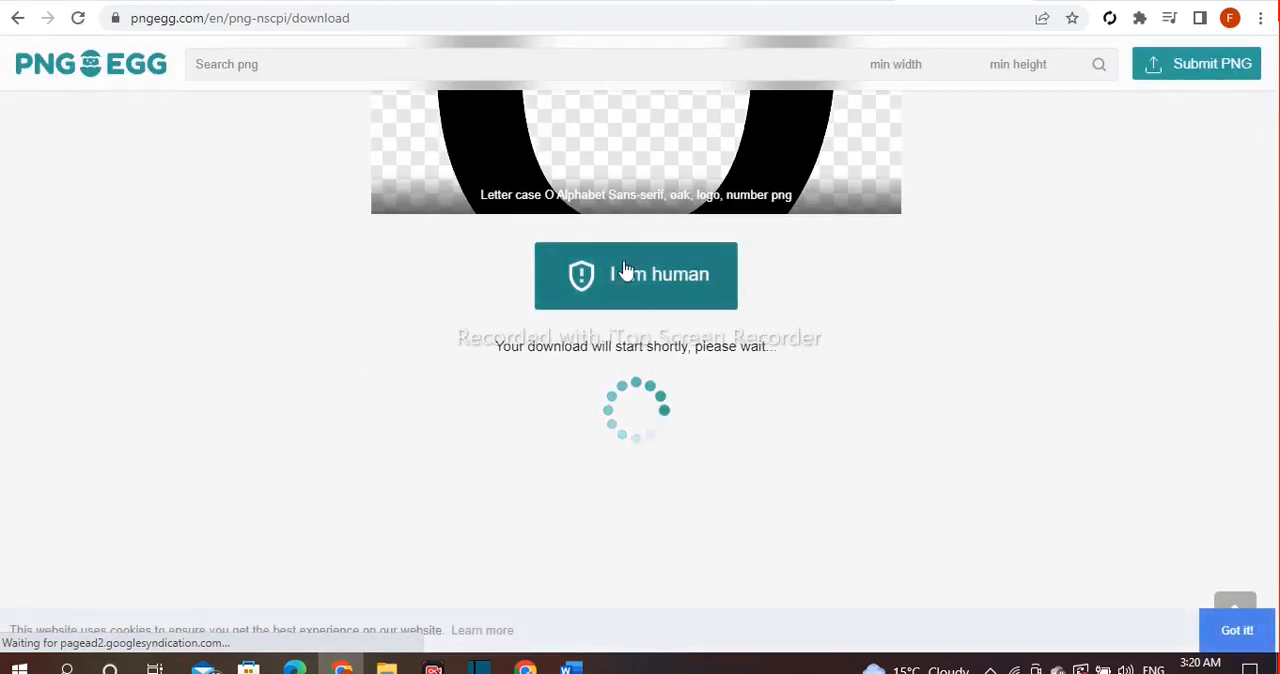
click(640, 273)
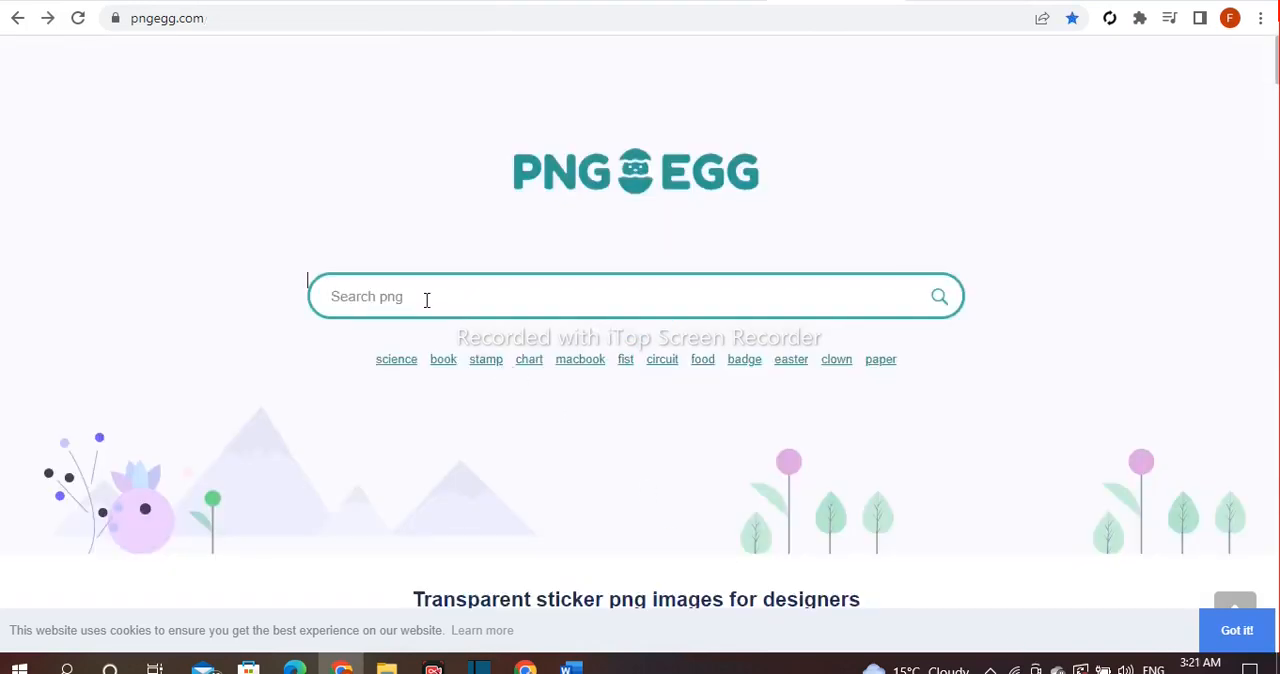
Search the PNG site for "Alphabet C" and open the multicoloured geometric letter C image.
click(426, 300)
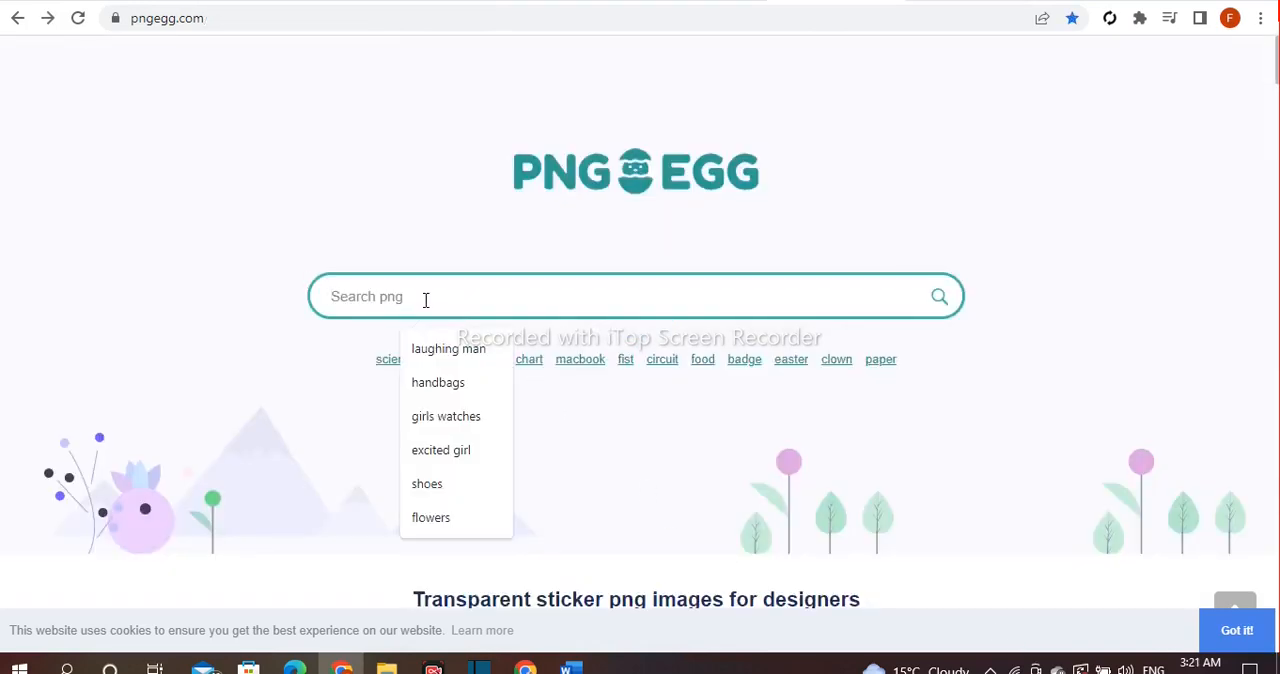
text(Alphabet C)
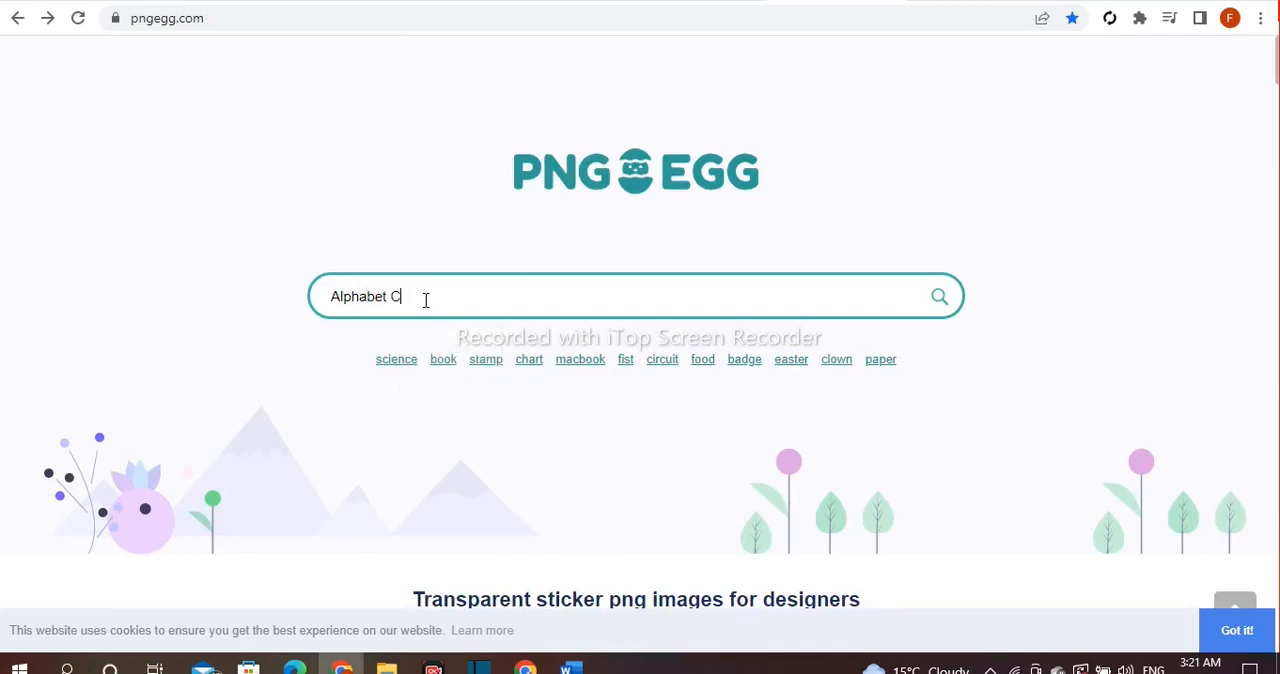
key(Return)
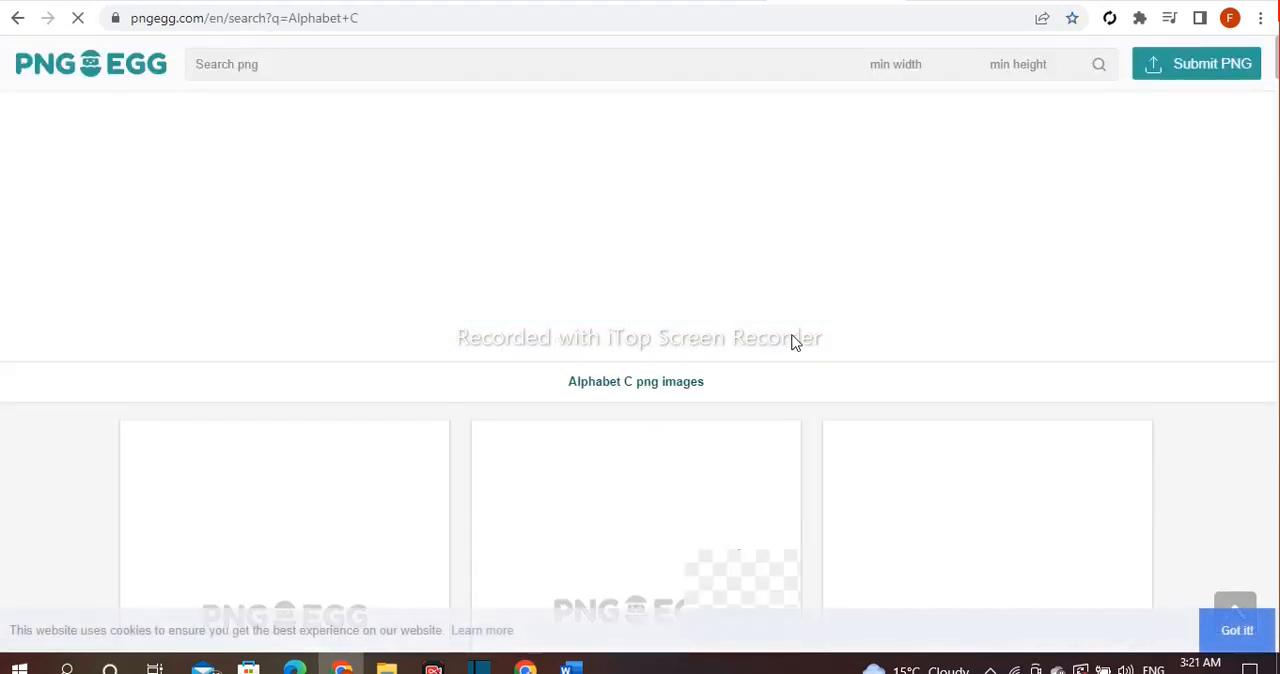
scroll(790, 342, down, 5)
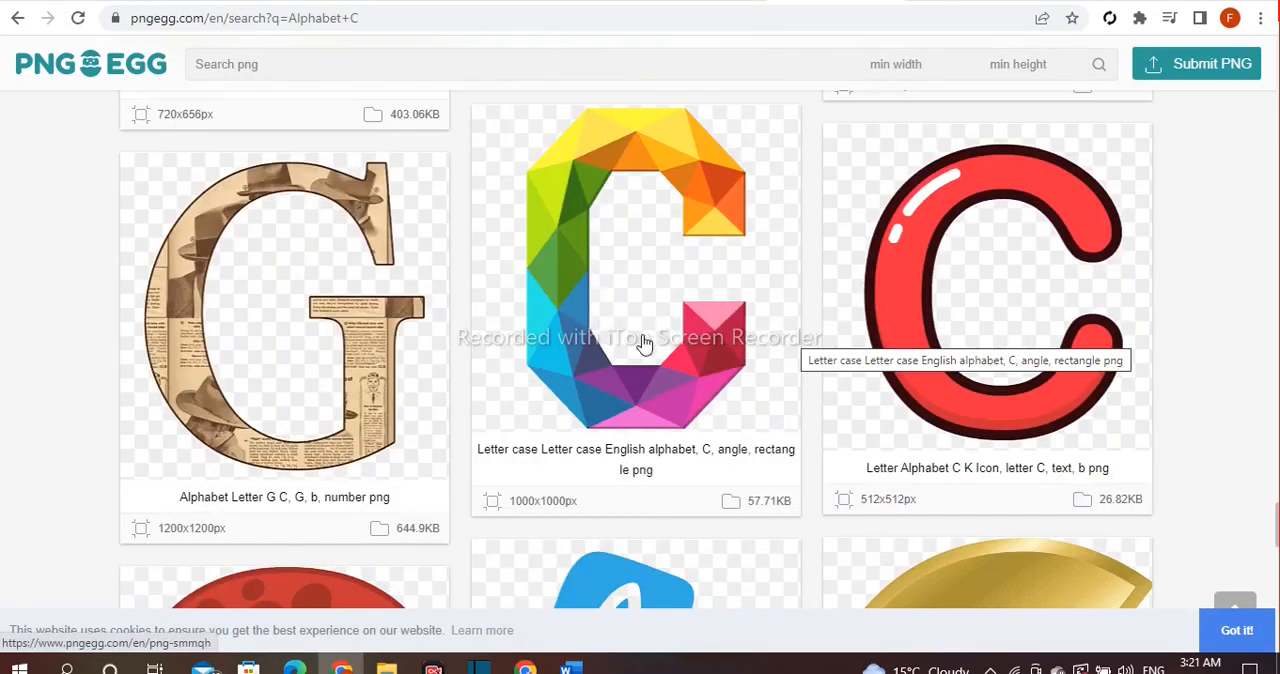
click(638, 353)
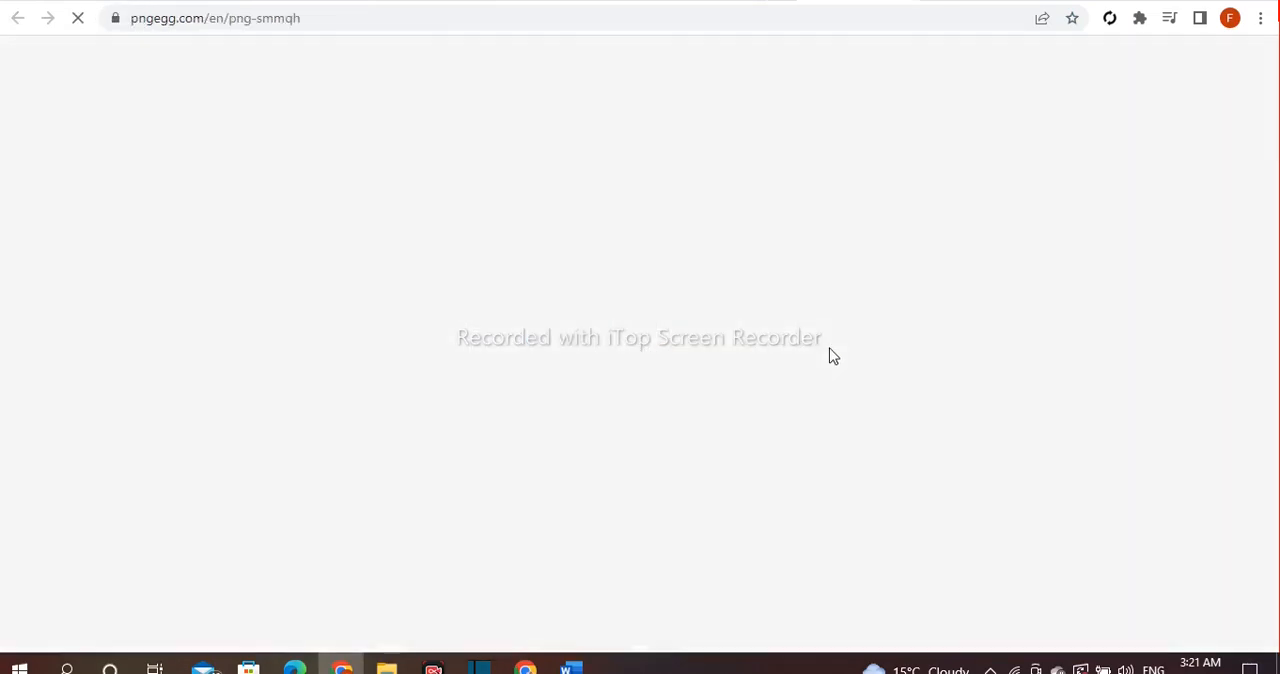
Download the multicoloured letter C PNG for free.
scroll(857, 380, down, 4)
scroll(857, 380, down, 10)
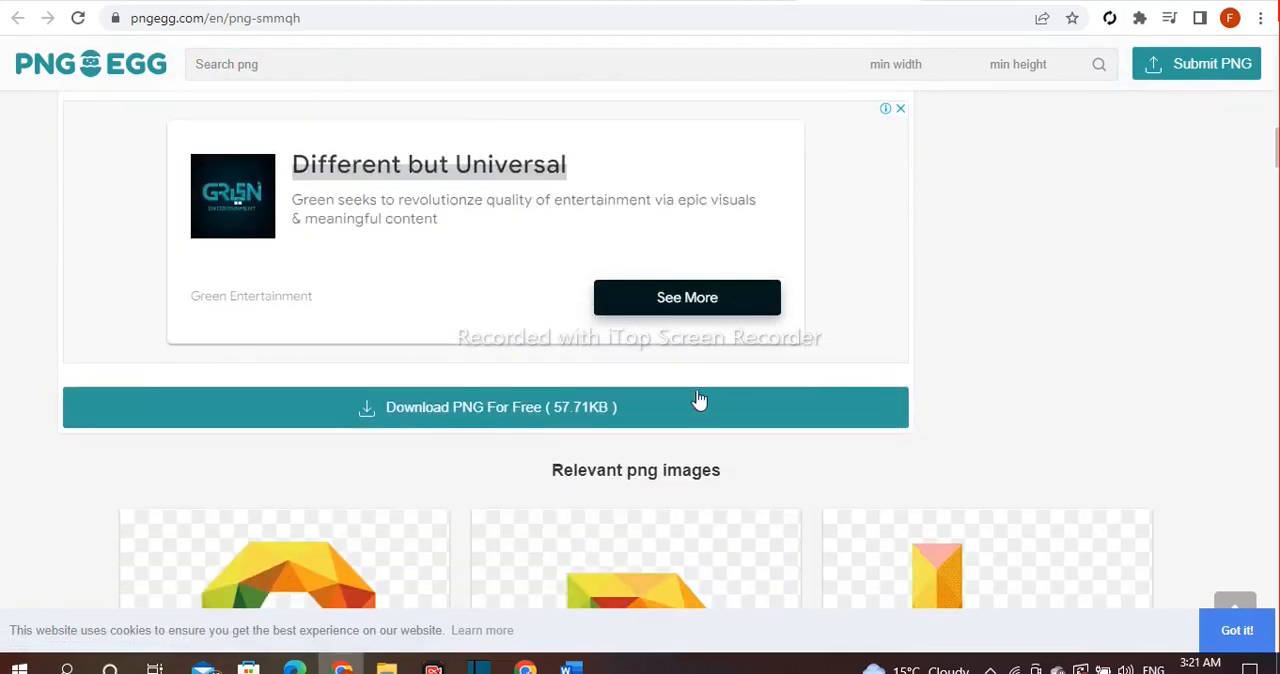
click(572, 414)
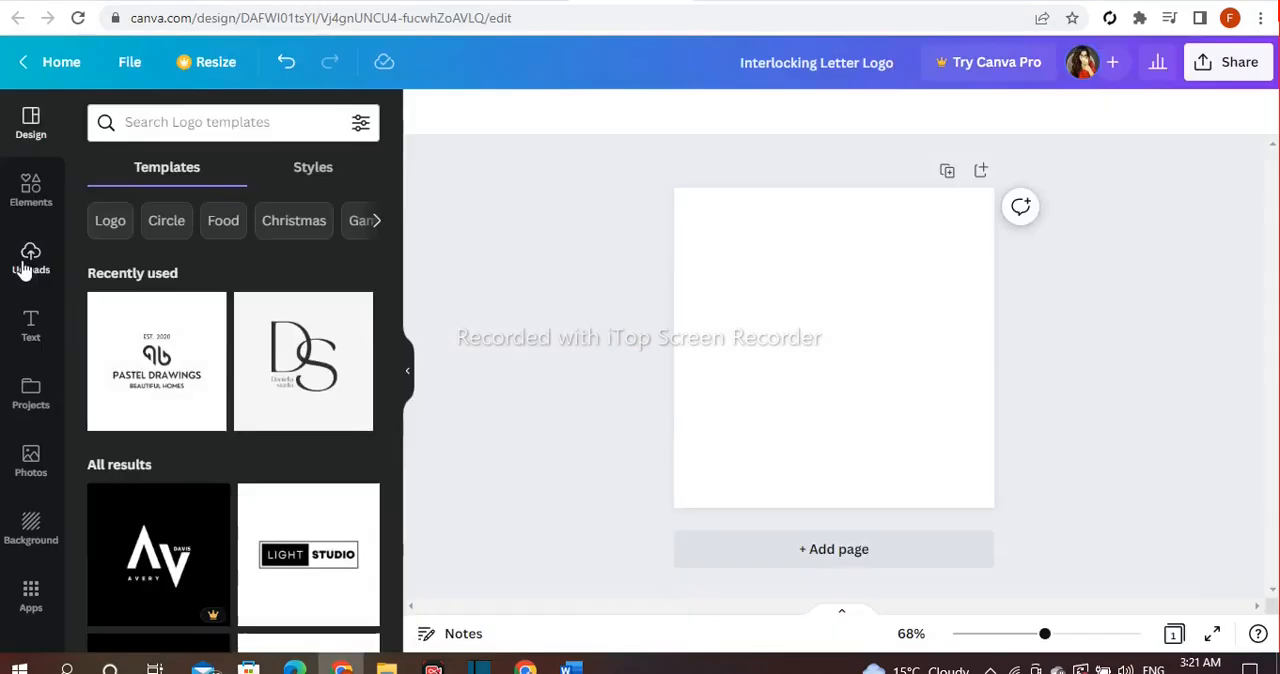
Switch to the Canva design and upload the files pngegg (2) and pngegg (3) from the Downloads folder.
click(30, 258)
click(226, 179)
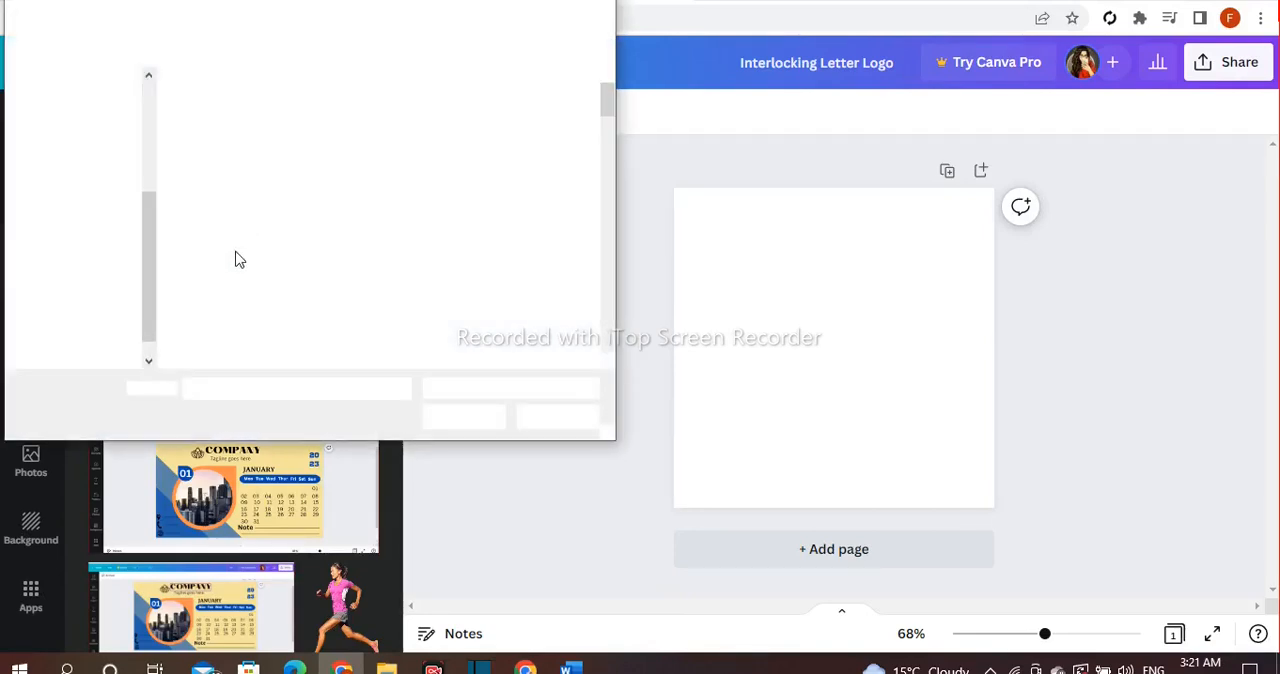
click(115, 229)
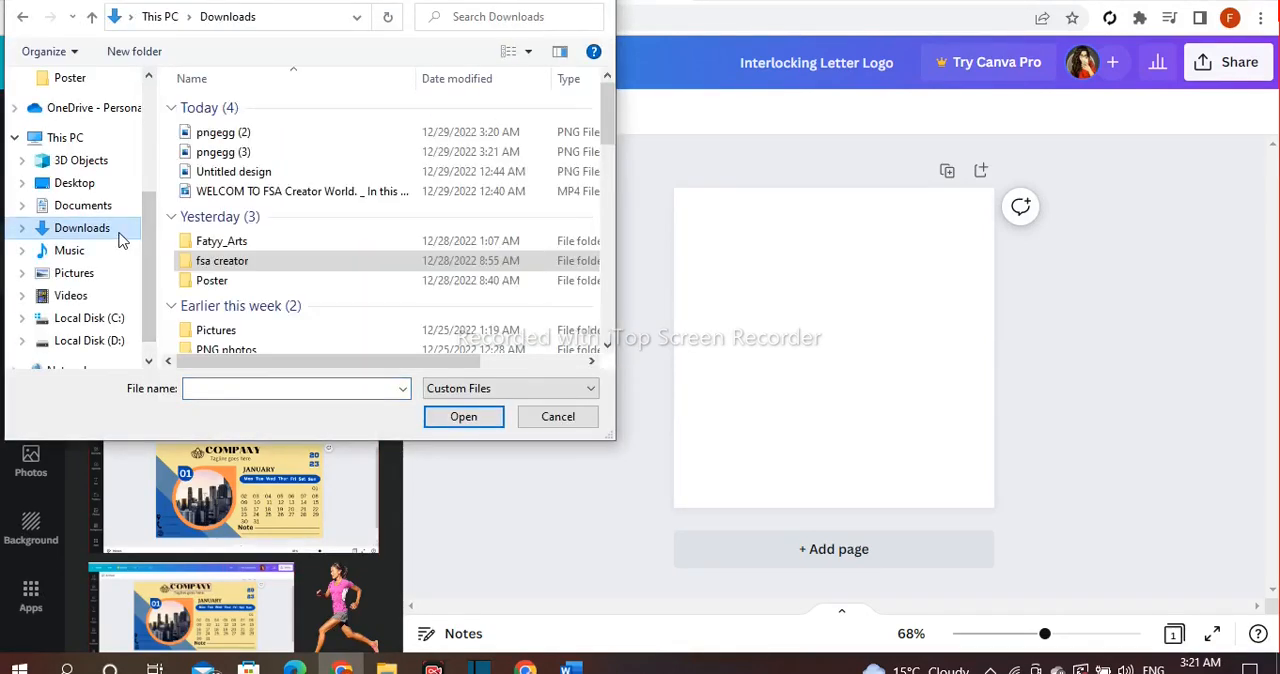
click(168, 115)
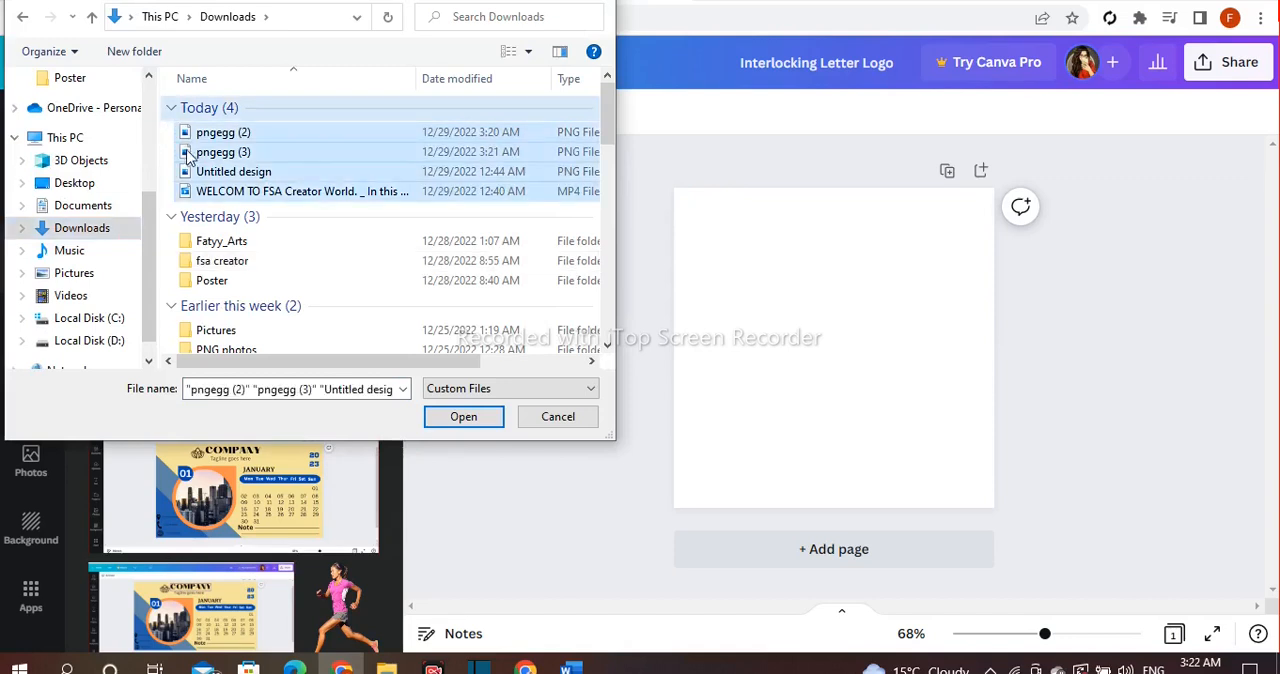
drag(167, 140, 202, 162)
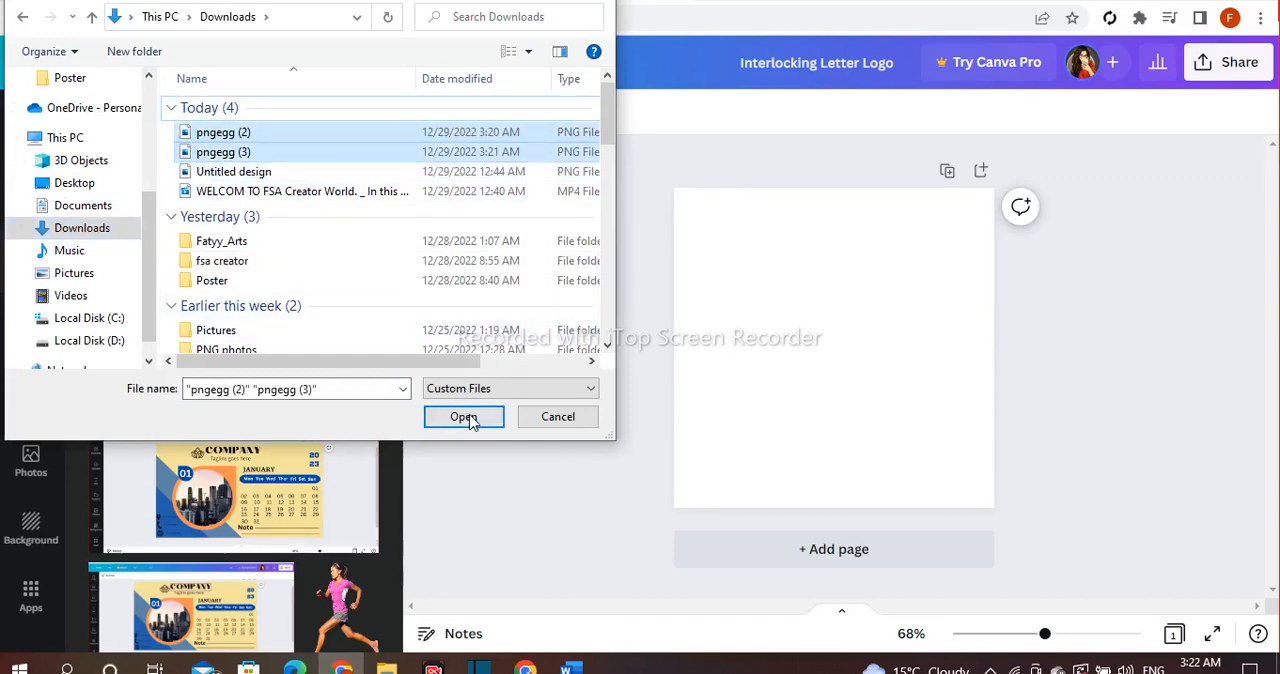
click(463, 418)
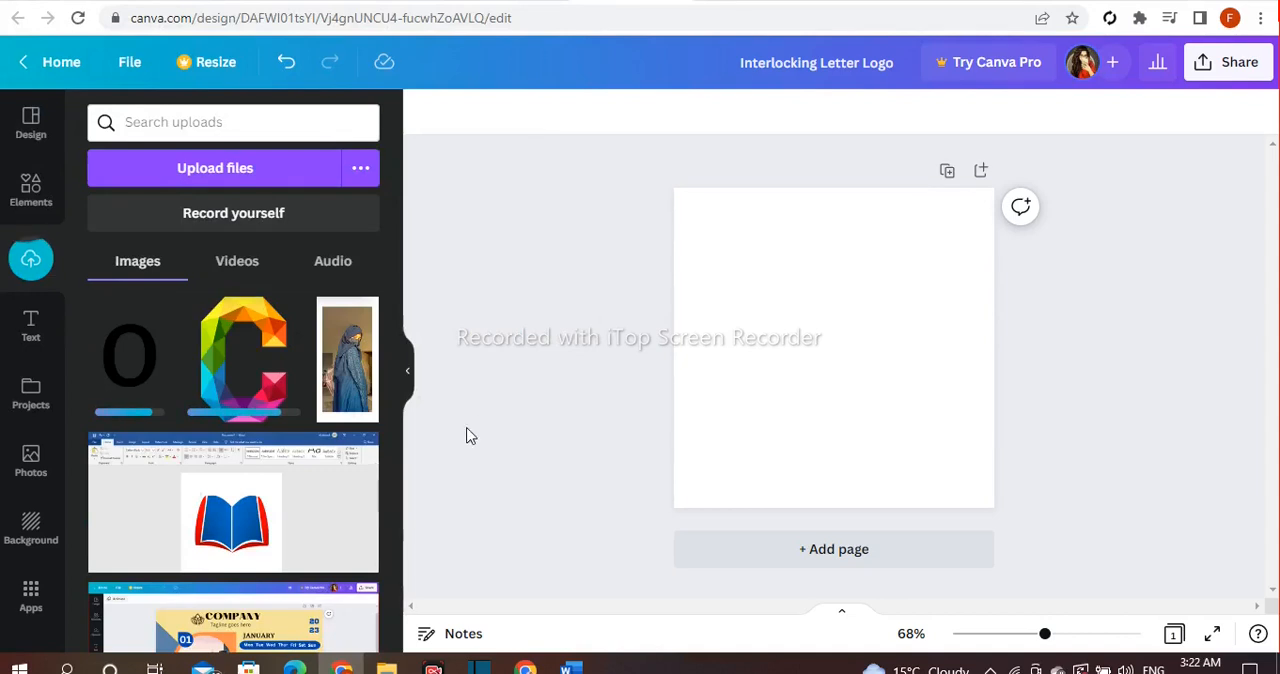
Add the uploaded black letter O alone to the blank page, enlarge it and place it slightly left of the centre.
click(152, 386)
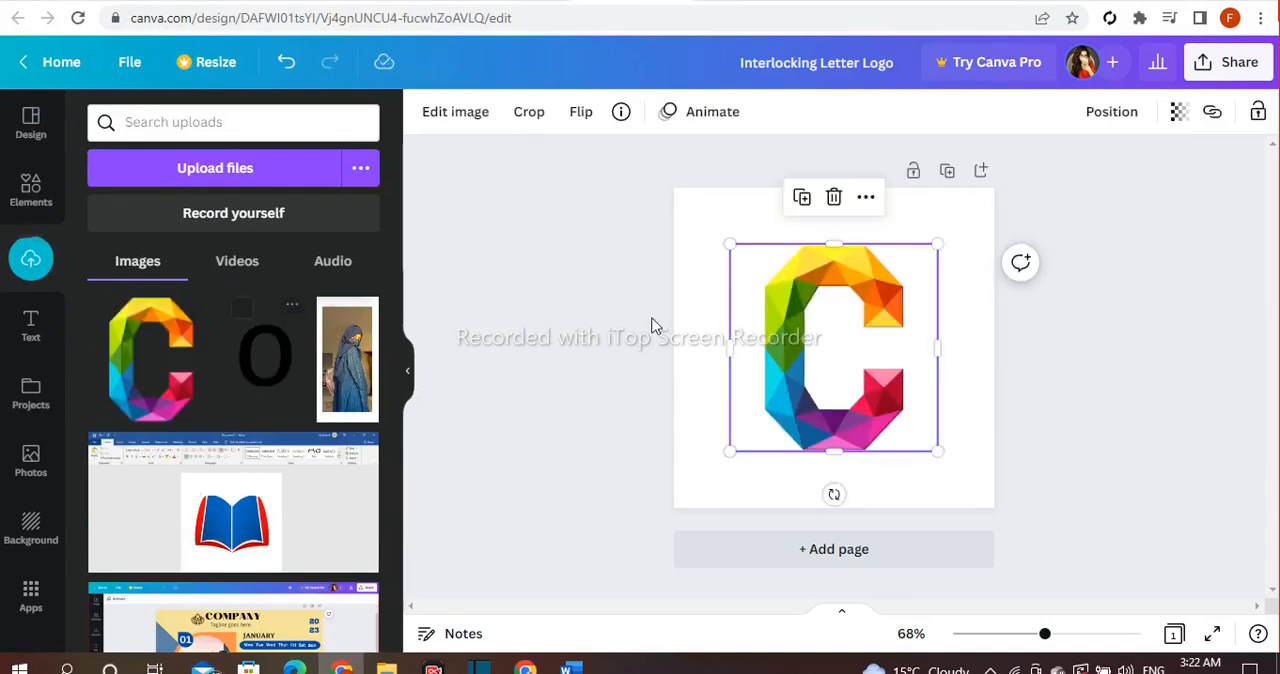
click(834, 196)
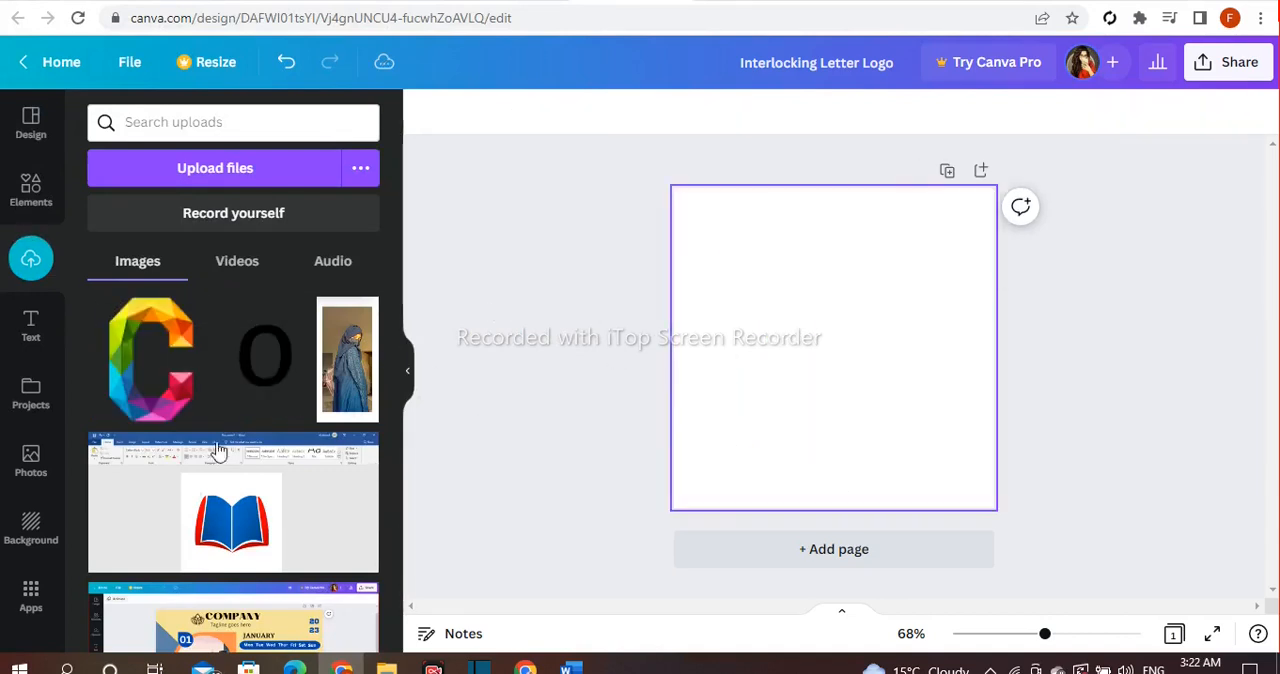
click(280, 378)
drag(765, 453, 712, 500)
drag(787, 393, 756, 369)
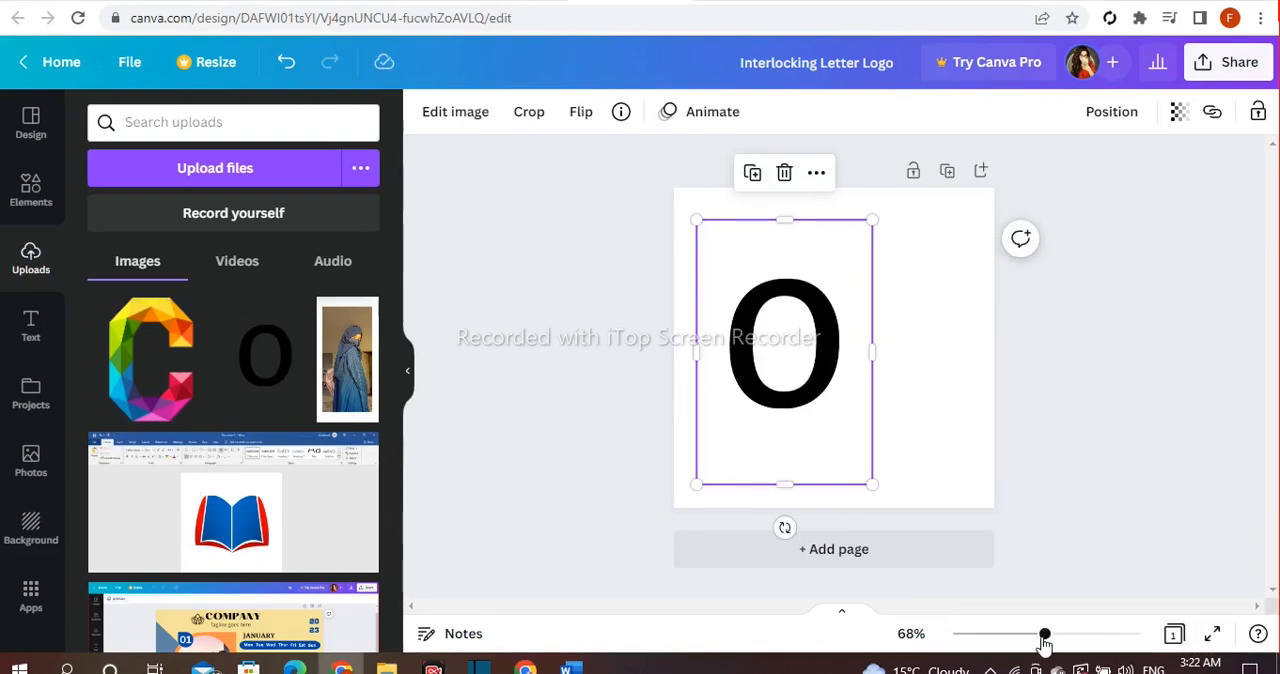
drag(1045, 635, 1055, 635)
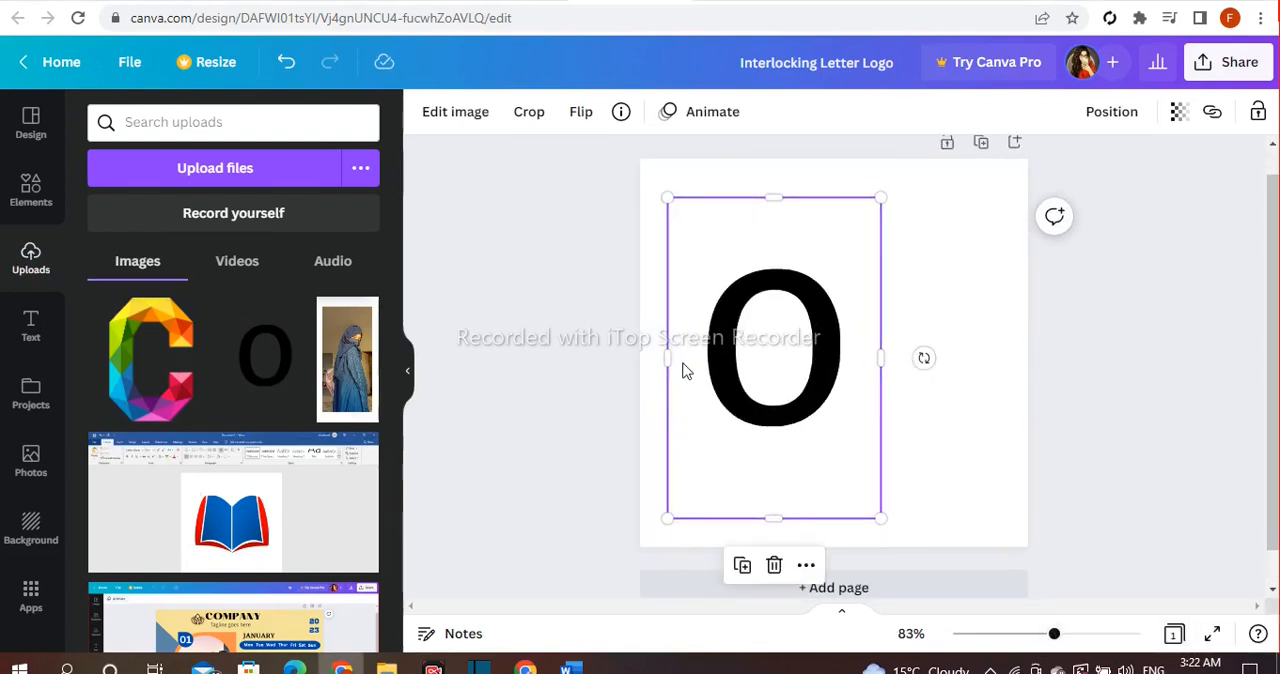
drag(881, 200, 910, 153)
click(489, 318)
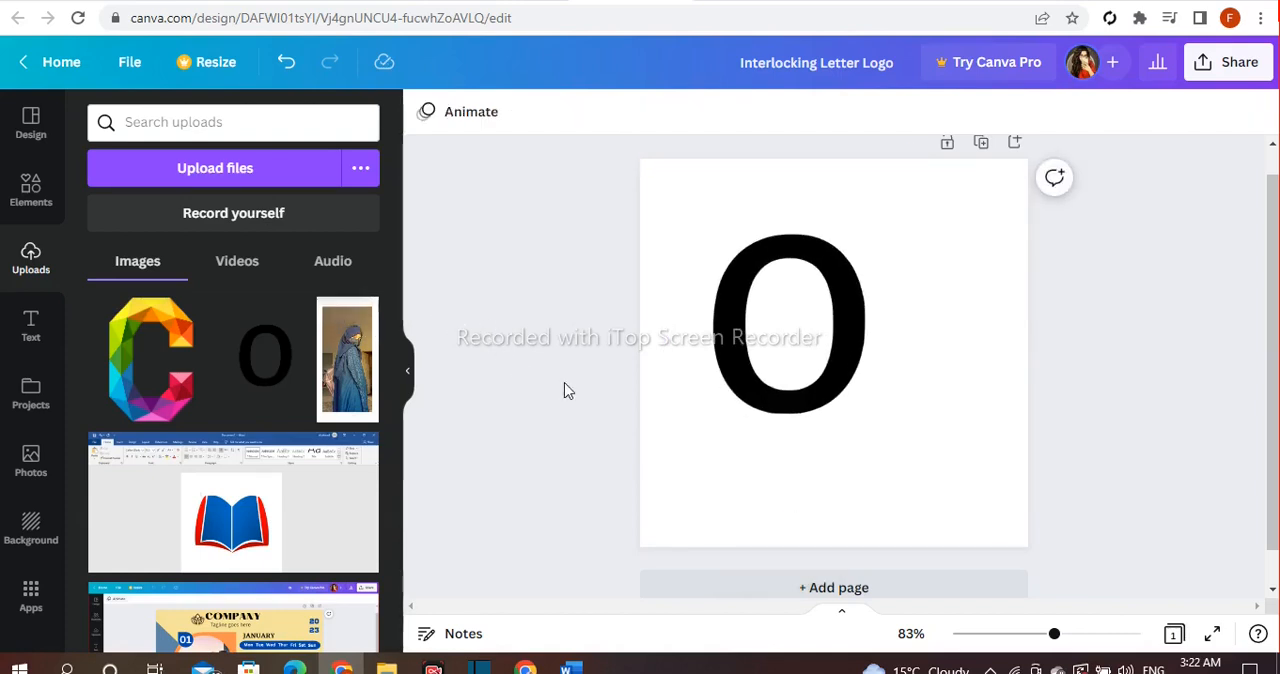
Enlarge the black letter O further and place it left of the page centre, leaving room beside it for a second letter.
drag(771, 357, 761, 386)
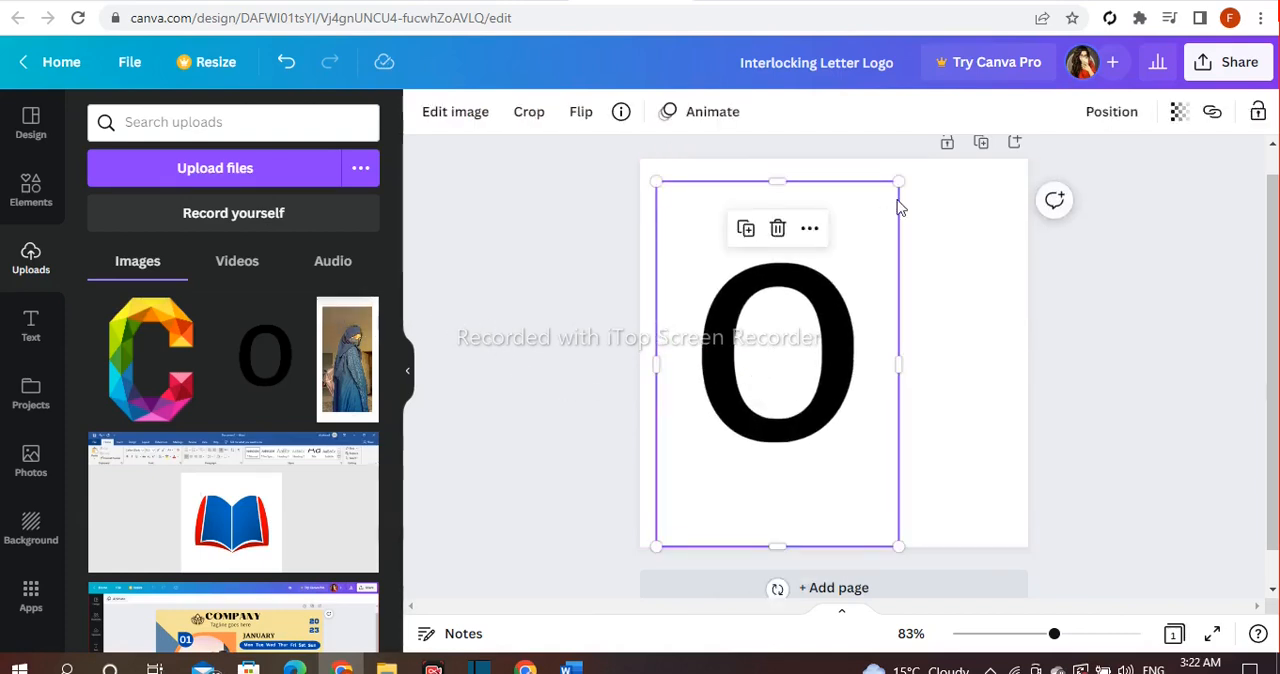
drag(900, 183, 975, 130)
drag(898, 277, 828, 333)
click(582, 370)
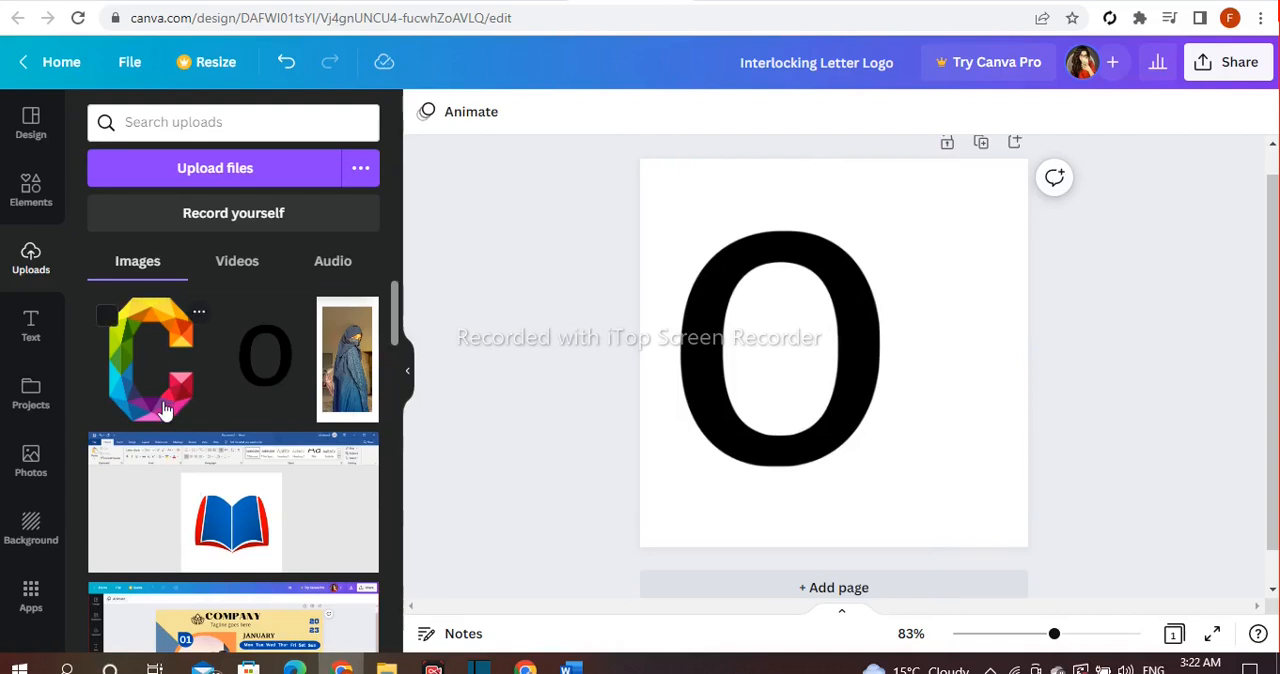
Add the uploaded multicoloured letter C overlapping the right side of the O and send it to the back.
click(150, 358)
drag(777, 432, 831, 426)
click(913, 188)
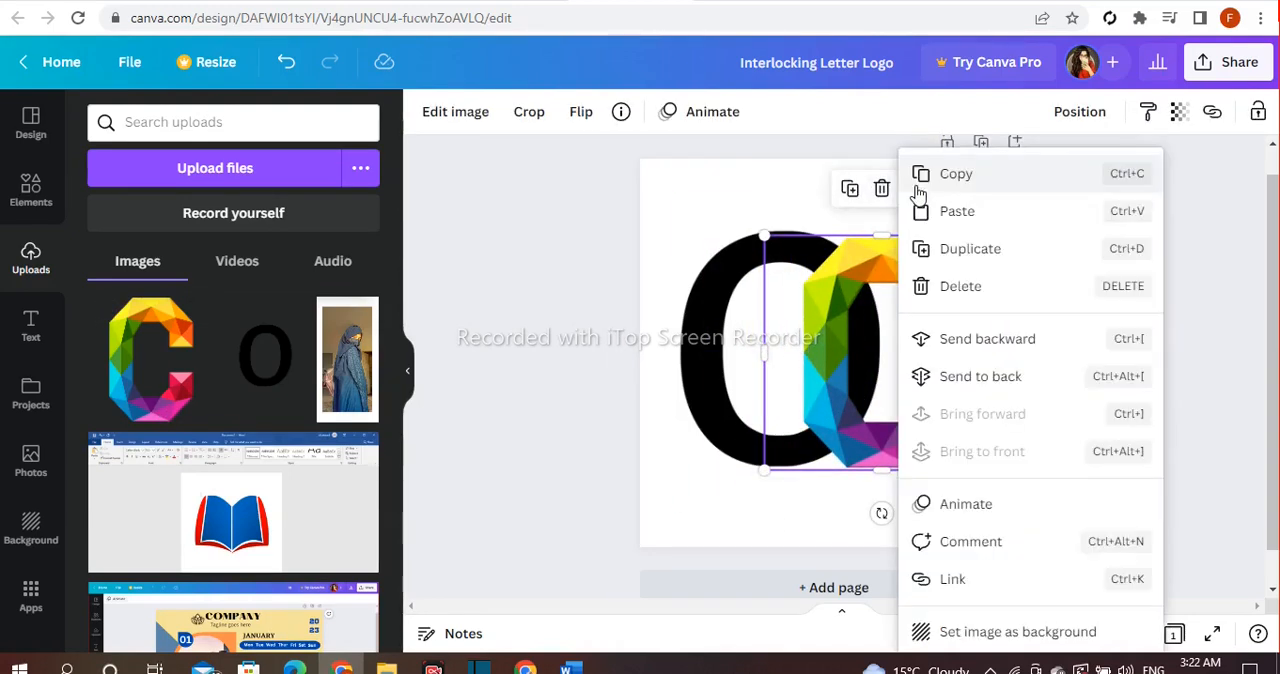
click(1000, 384)
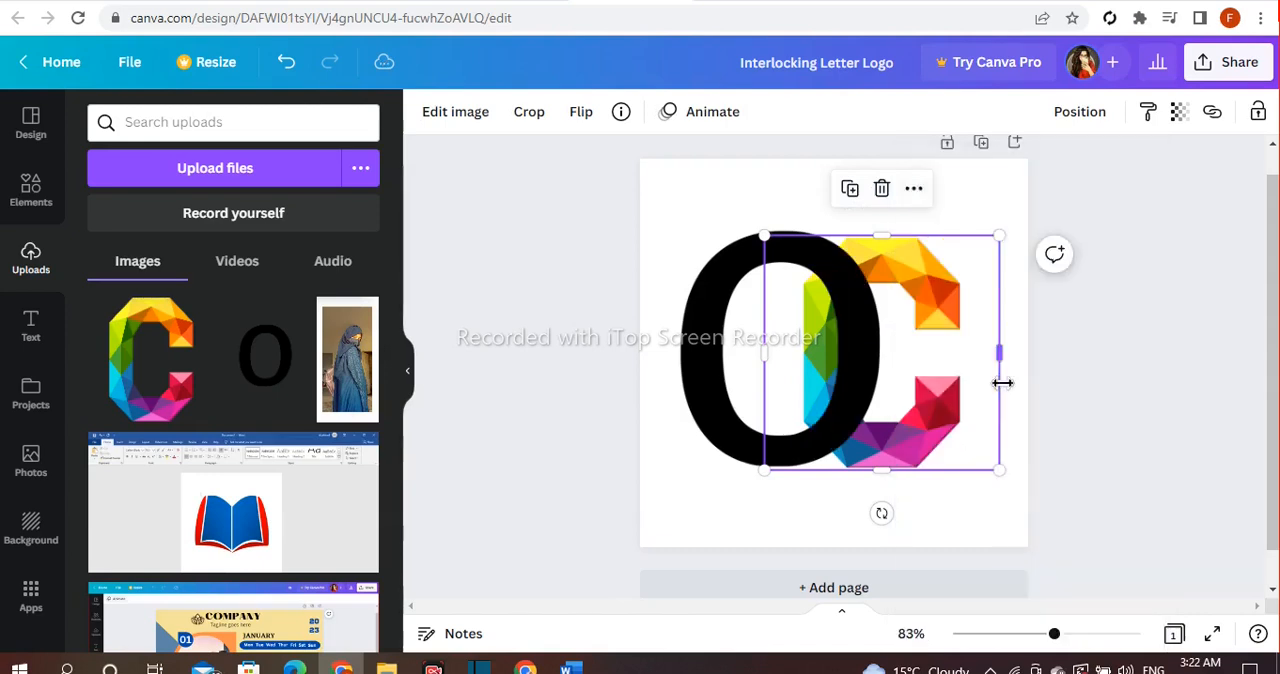
click(1070, 360)
Try different horizontal positions for the black O in front of the C, ending slightly farther left.
drag(912, 395, 933, 395)
click(1091, 374)
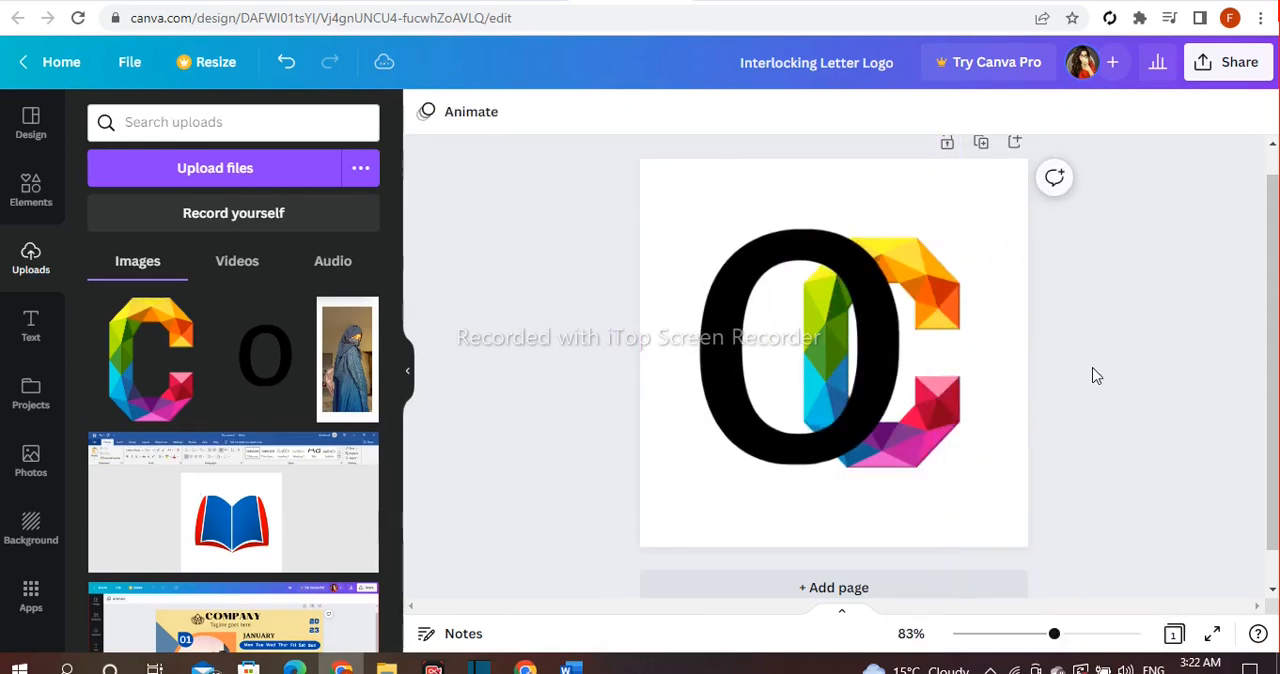
click(929, 450)
click(1078, 354)
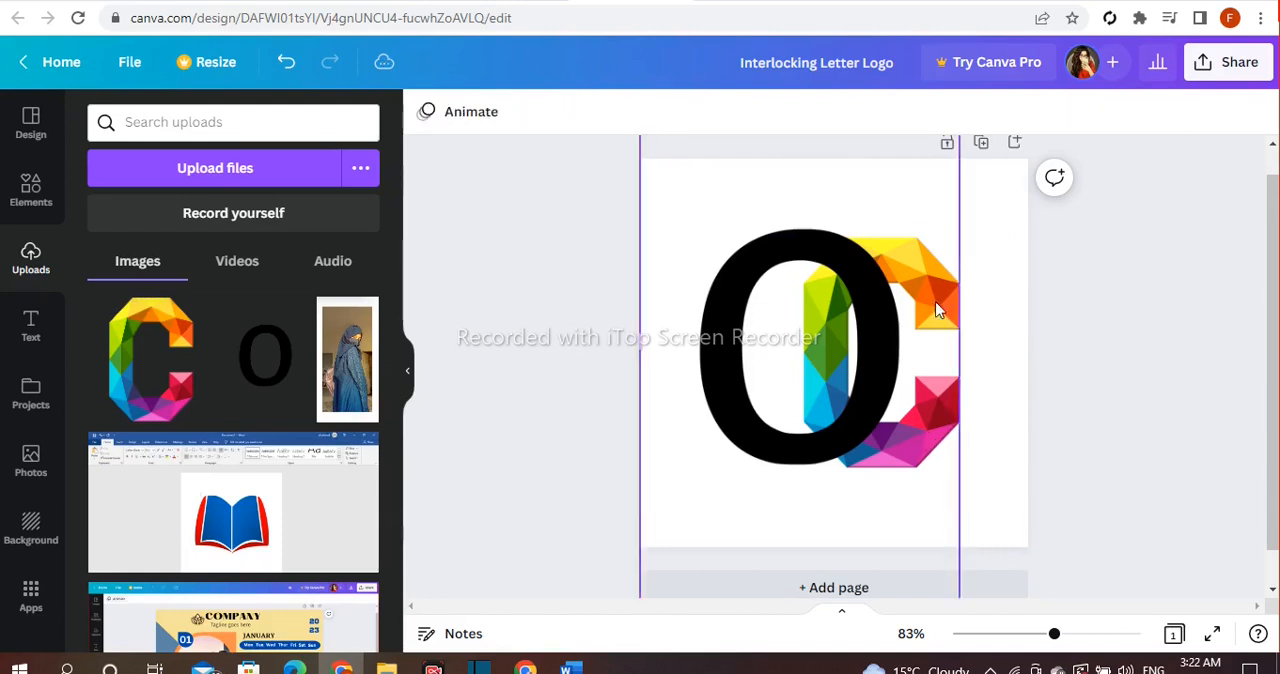
drag(835, 320, 808, 309)
Duplicate the multicoloured C and align the copy exactly over the original, with the O shifted slightly right.
click(895, 250)
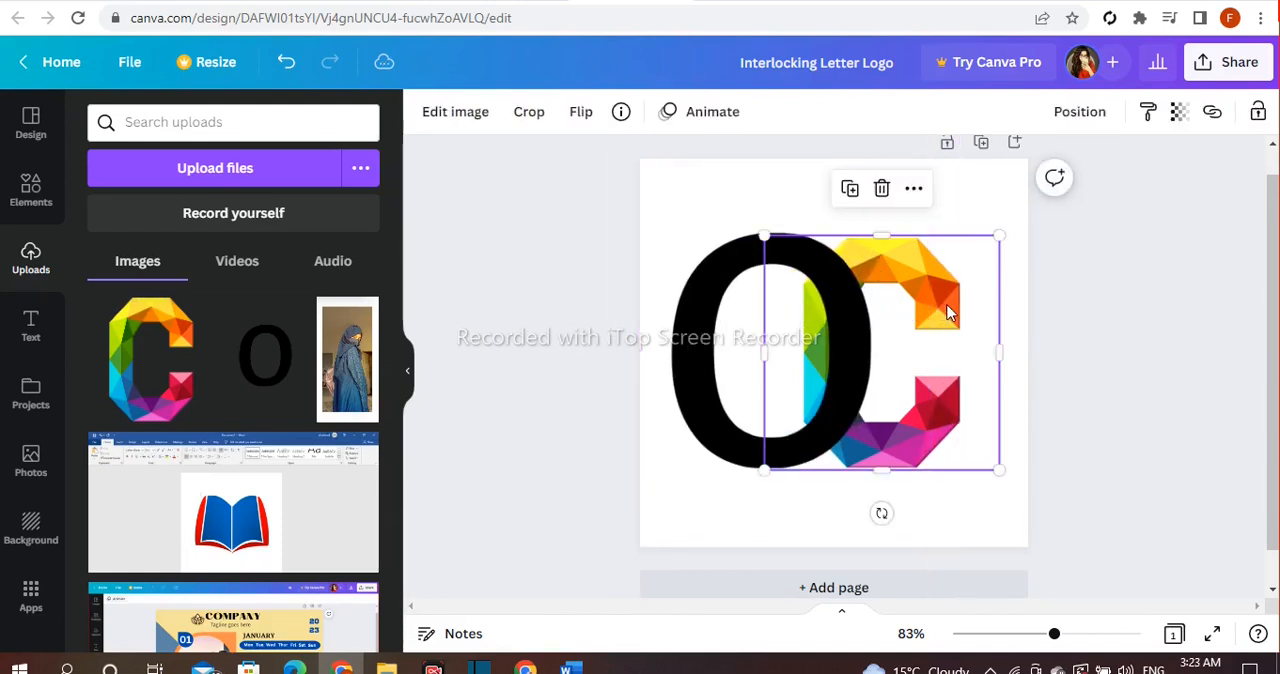
click(849, 189)
drag(728, 369, 749, 369)
drag(846, 420, 832, 395)
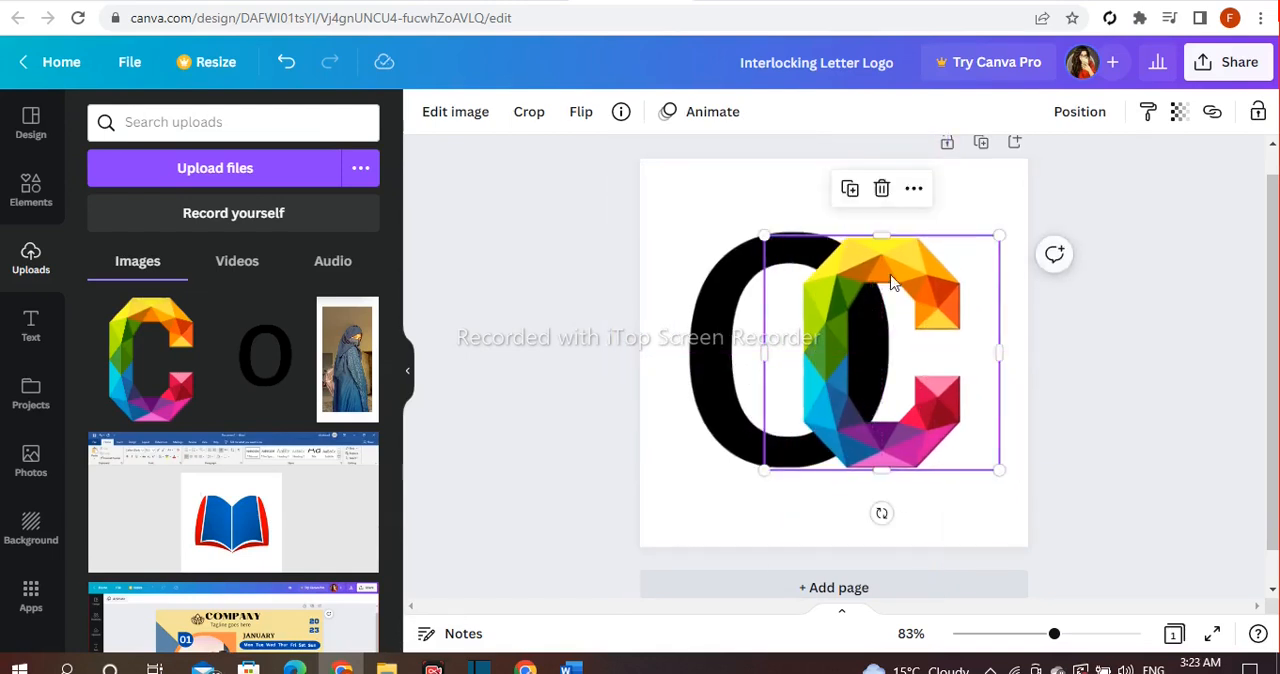
Crop away the upper half of the front C so only its lower part overlaps the O, and nudge the O slightly right.
drag(890, 238, 874, 377)
drag(734, 415, 736, 410)
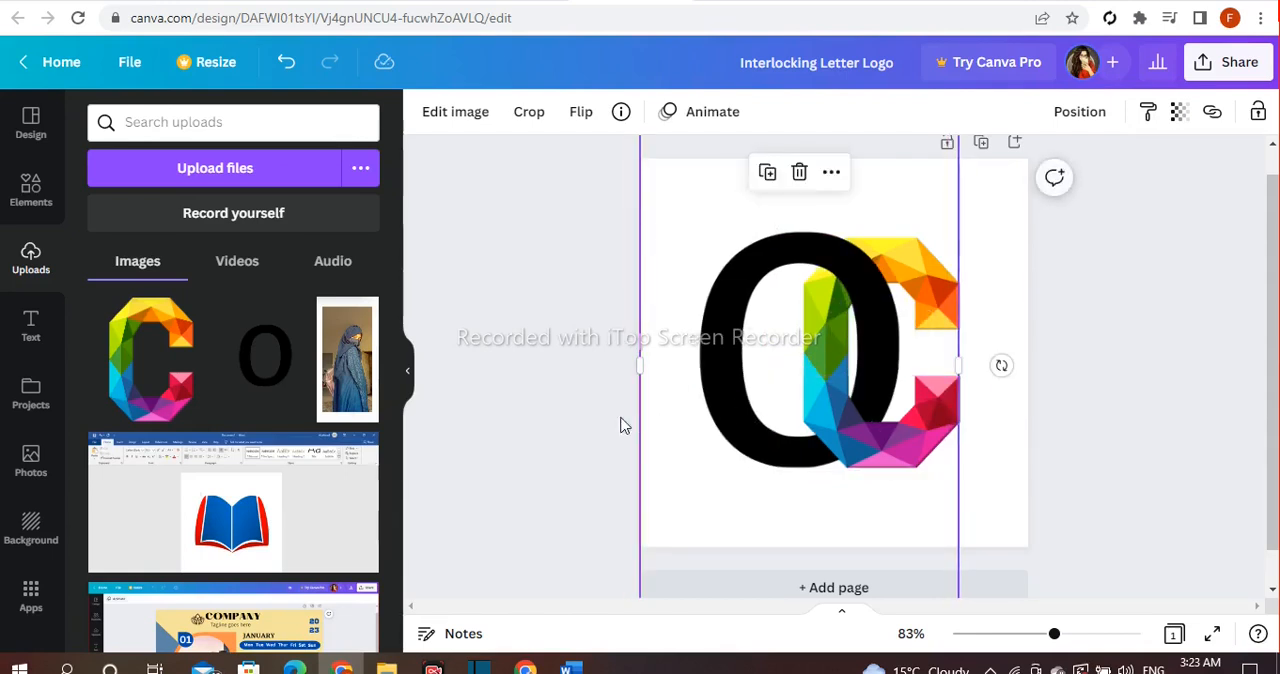
click(520, 410)
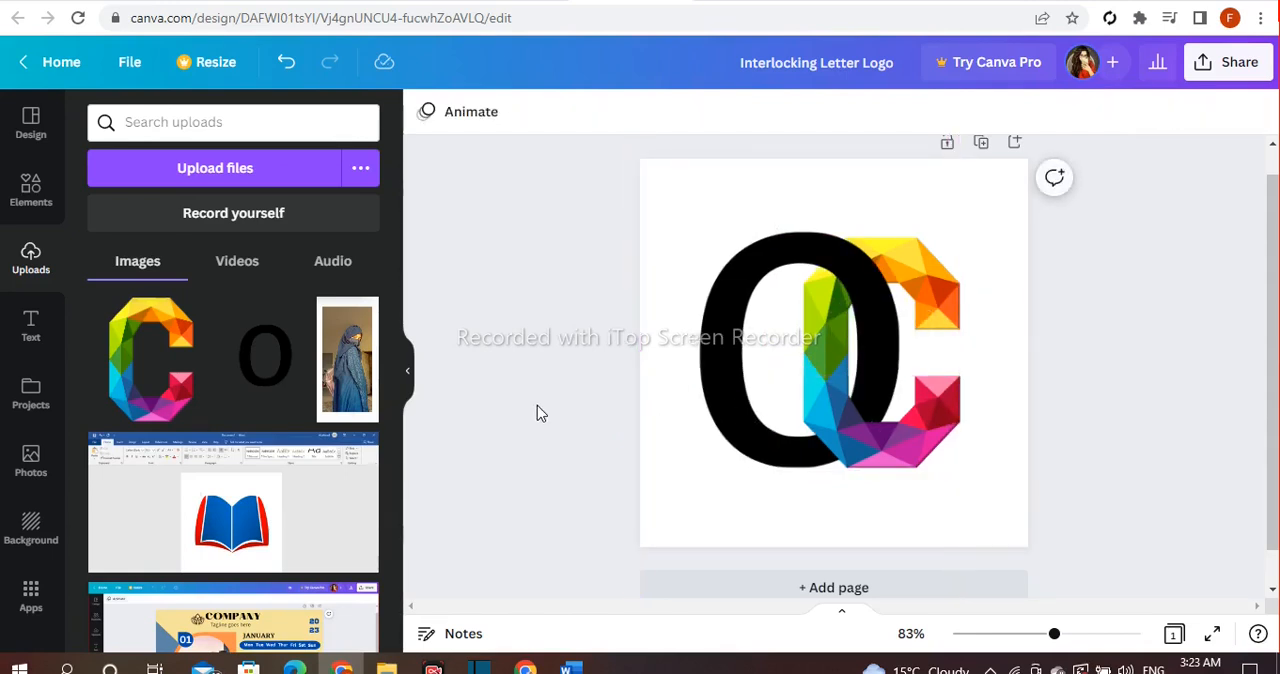
Set the page background colour to the default gray #a6a6a6 after trying a darker and a lighter gray.
click(997, 206)
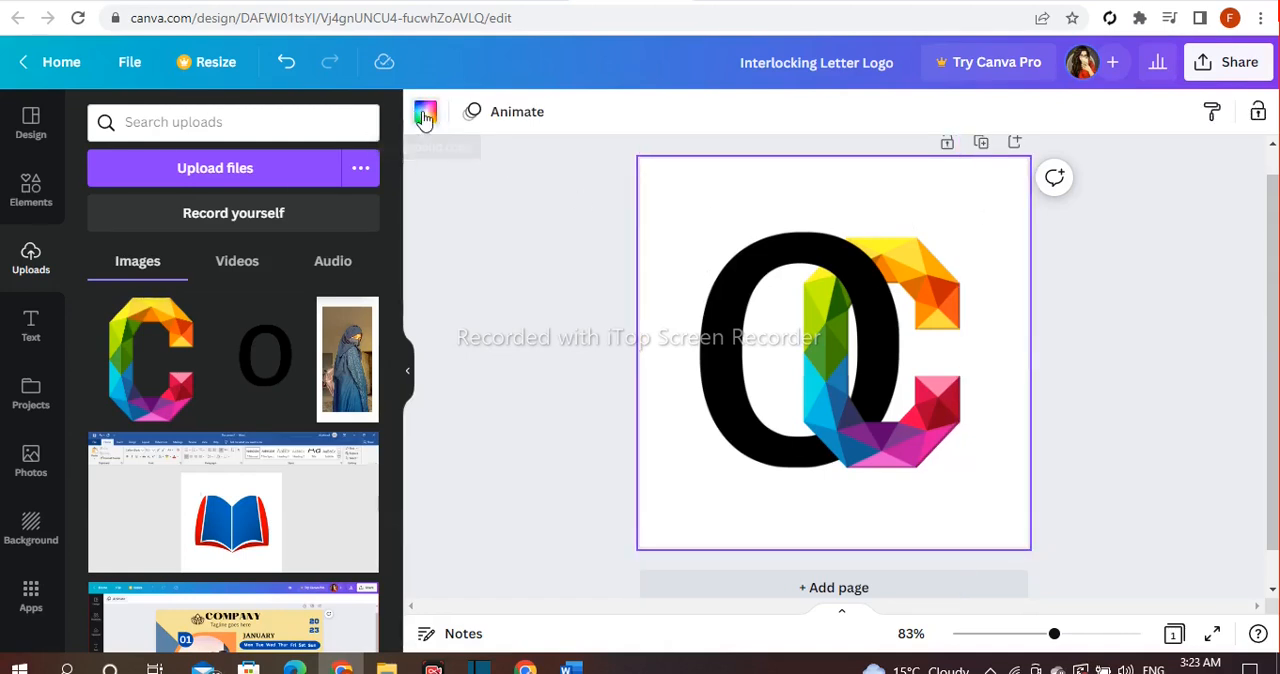
click(423, 114)
scroll(290, 394, down, 1)
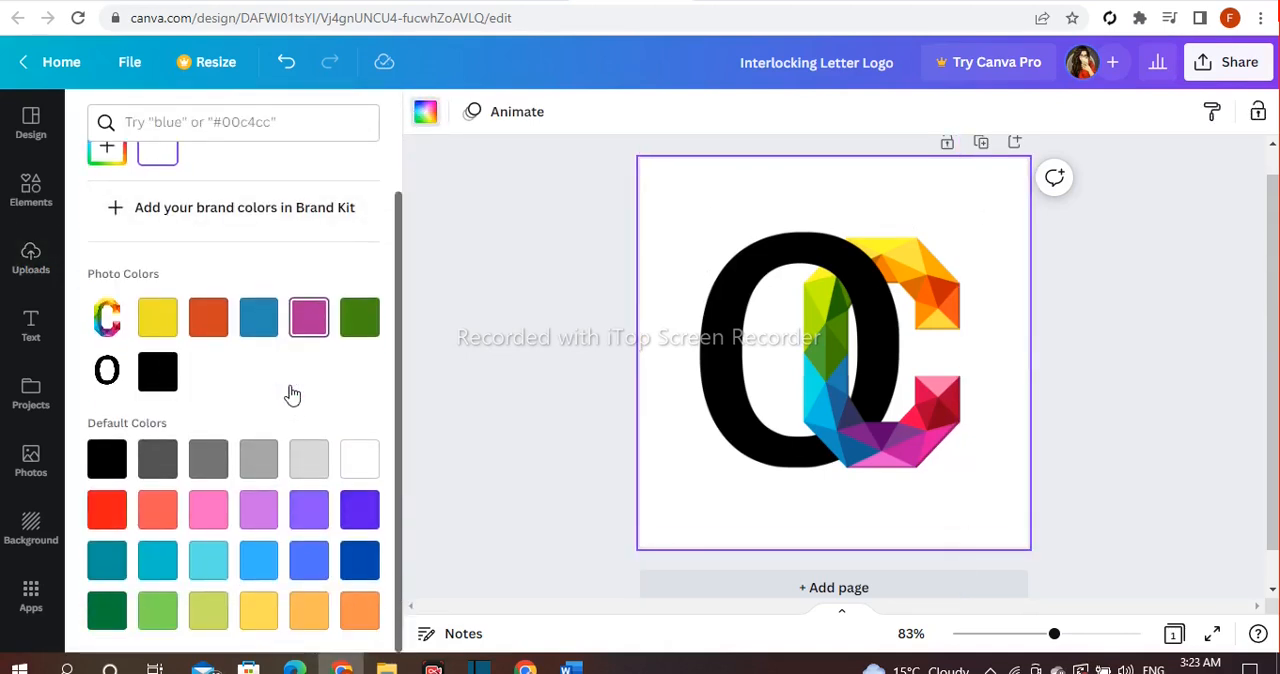
click(208, 458)
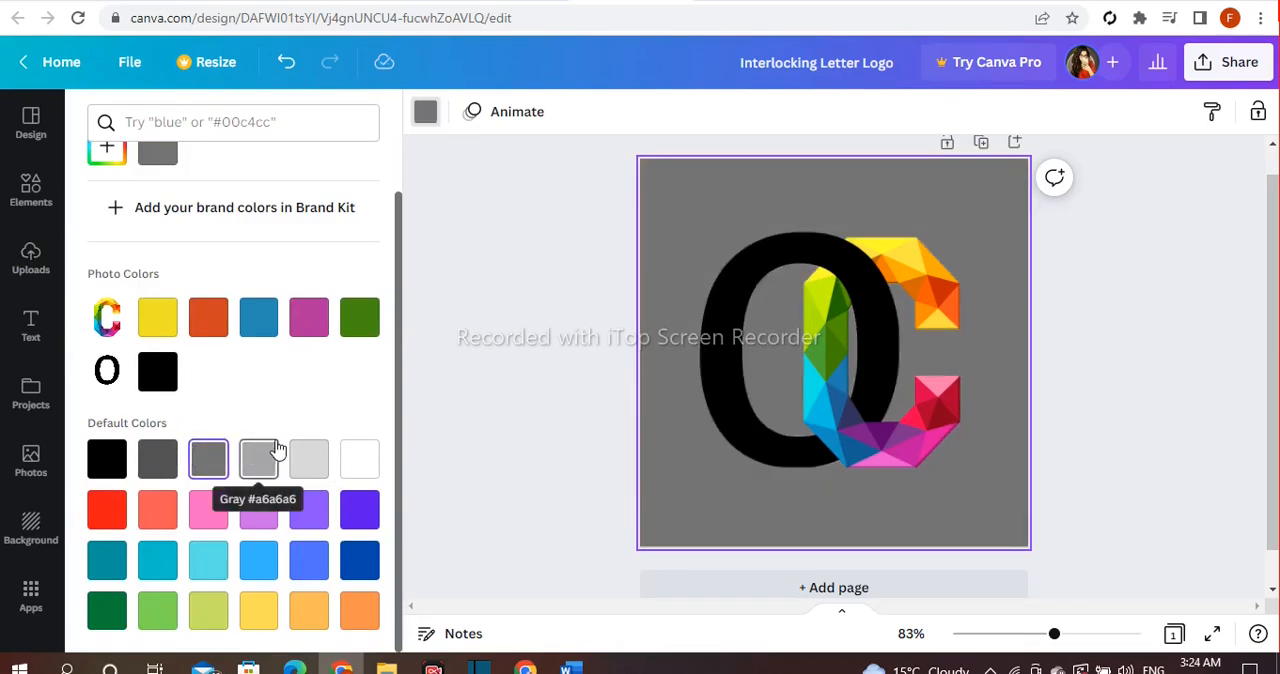
click(302, 468)
click(263, 470)
click(540, 402)
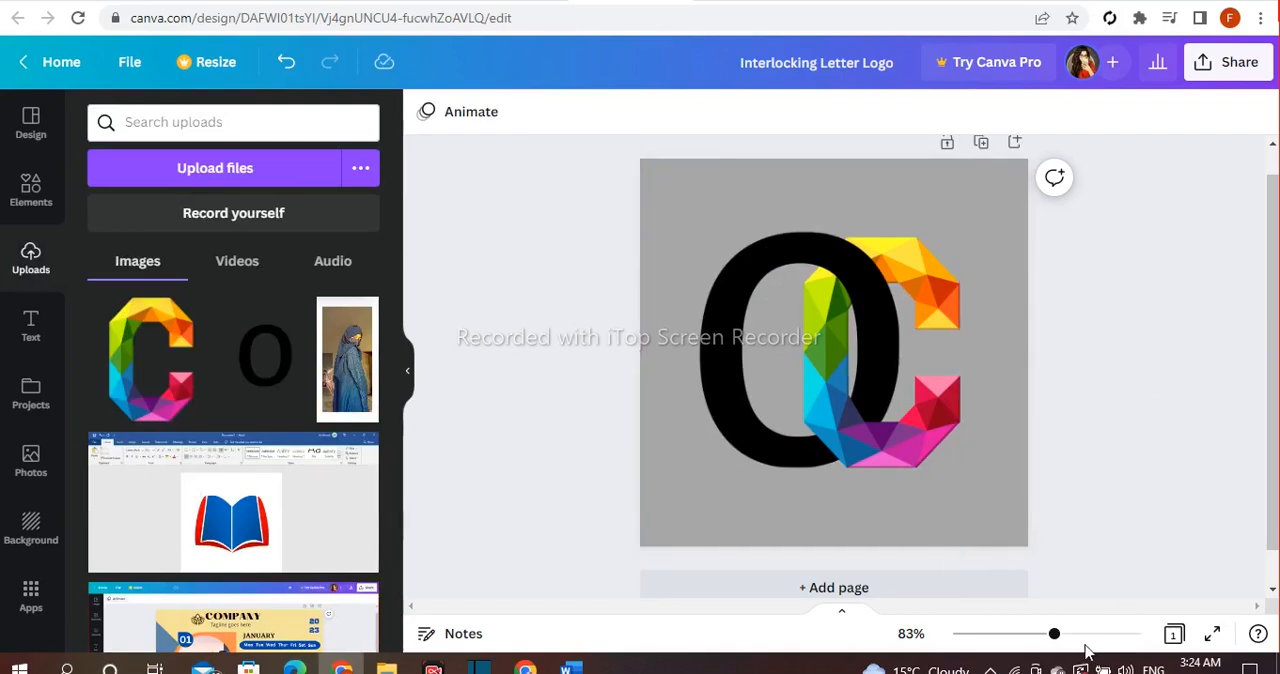
Collapse the uploads area and set the canvas zoom to 89% to examine the whole interlocking logo.
drag(1056, 638, 1065, 645)
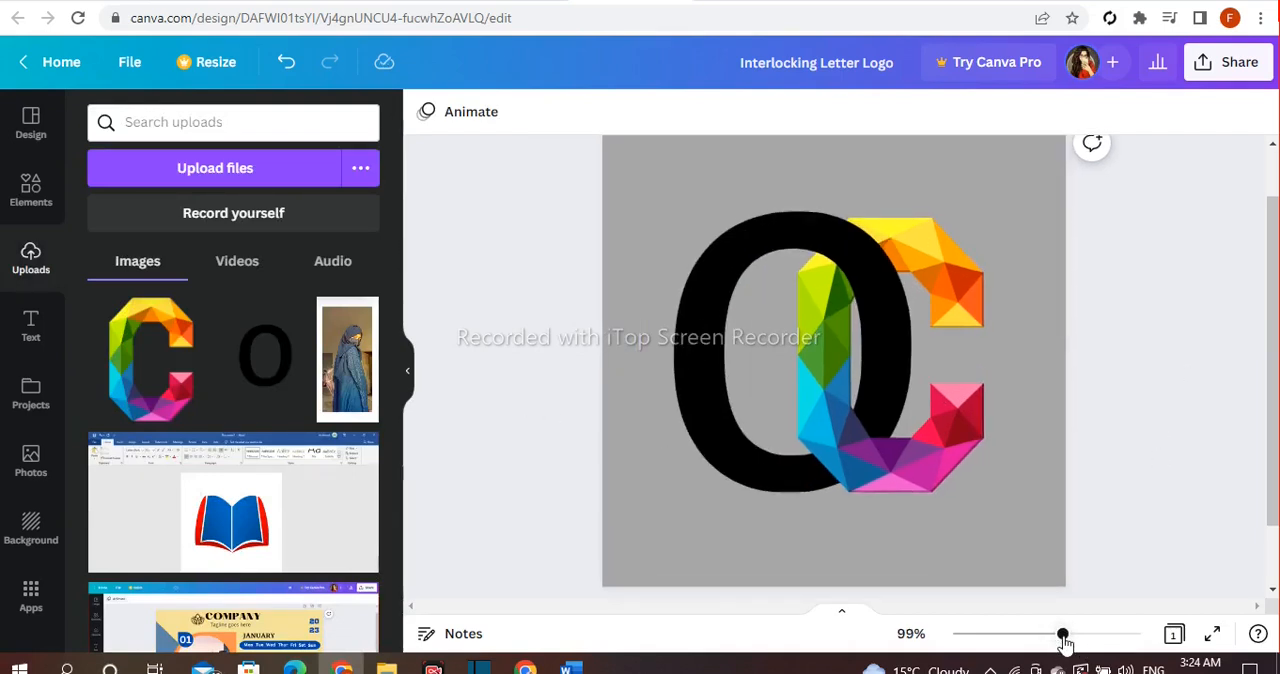
click(405, 373)
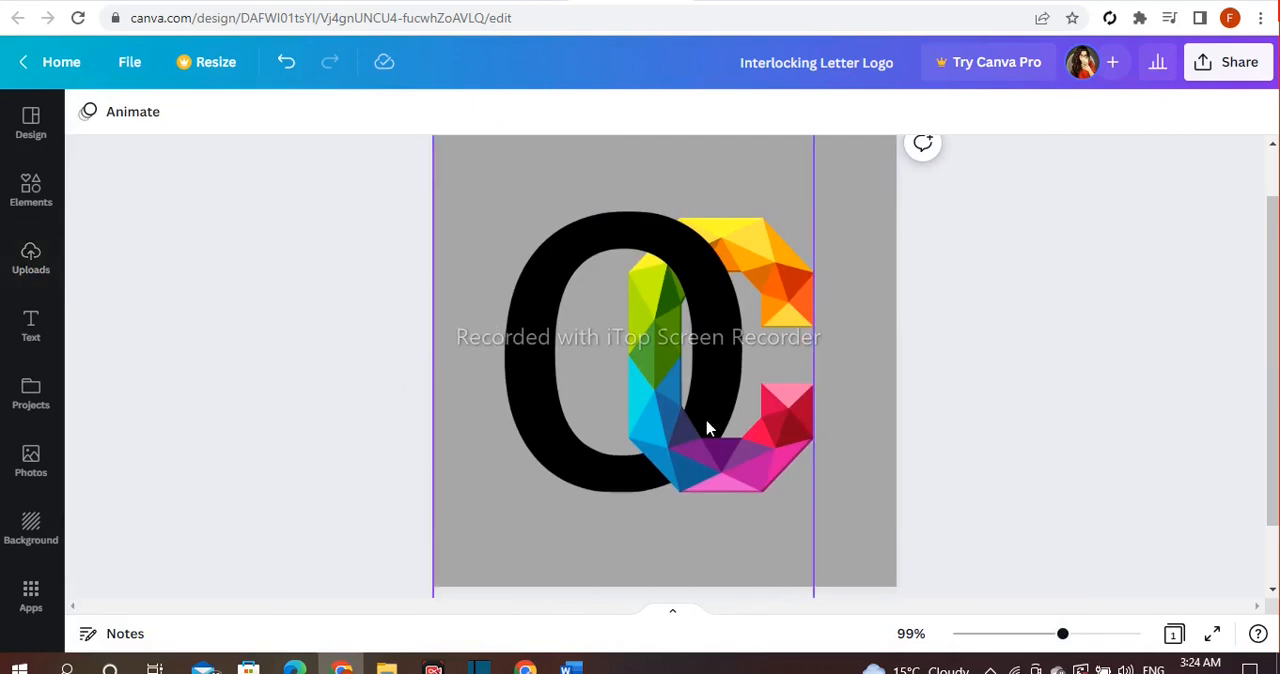
drag(1065, 641, 1060, 643)
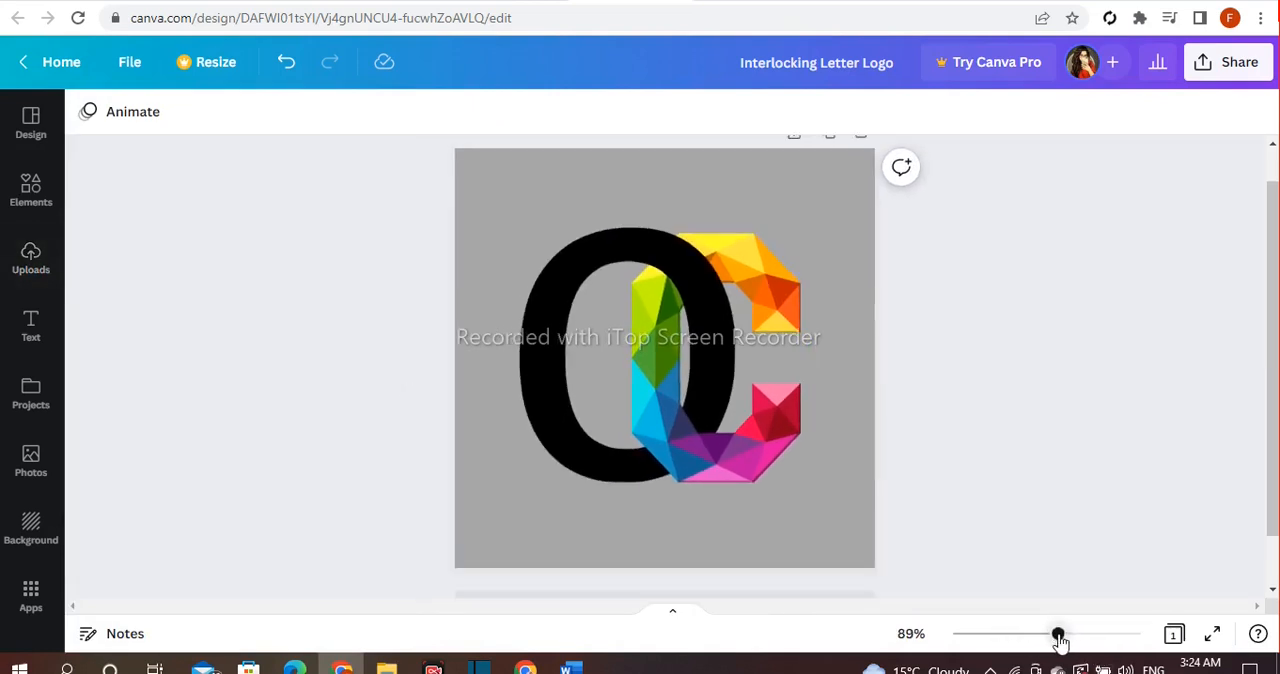